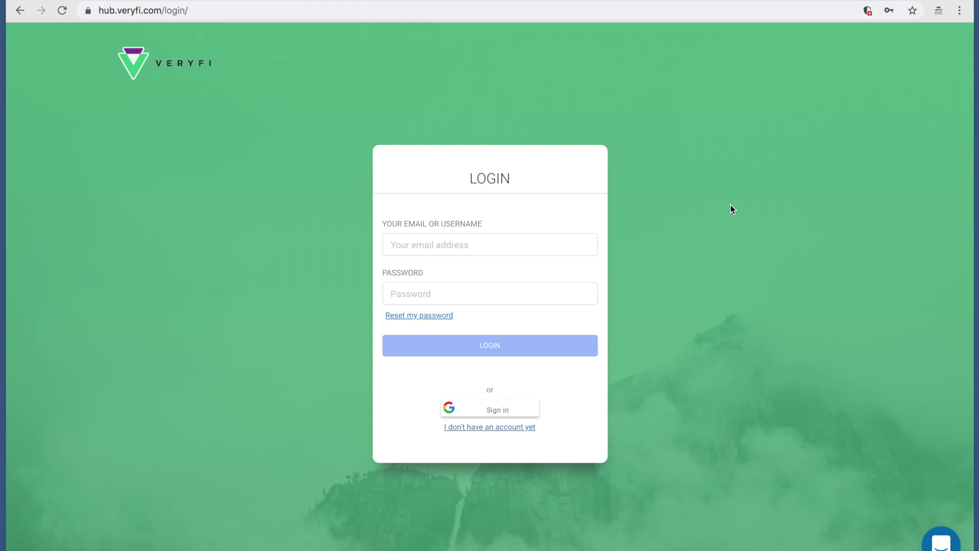
# Step: Sign in to Veryfi Hub using the saved login from Chrome's autofill list
pyautogui.click(528, 246)
pyautogui.press('Down')
pyautogui.click(470, 274)
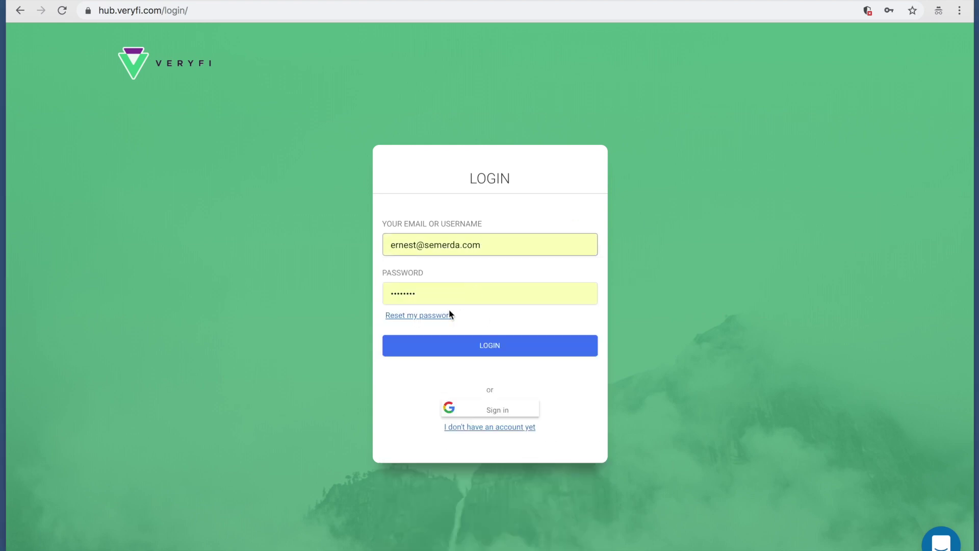
pyautogui.click(470, 345)
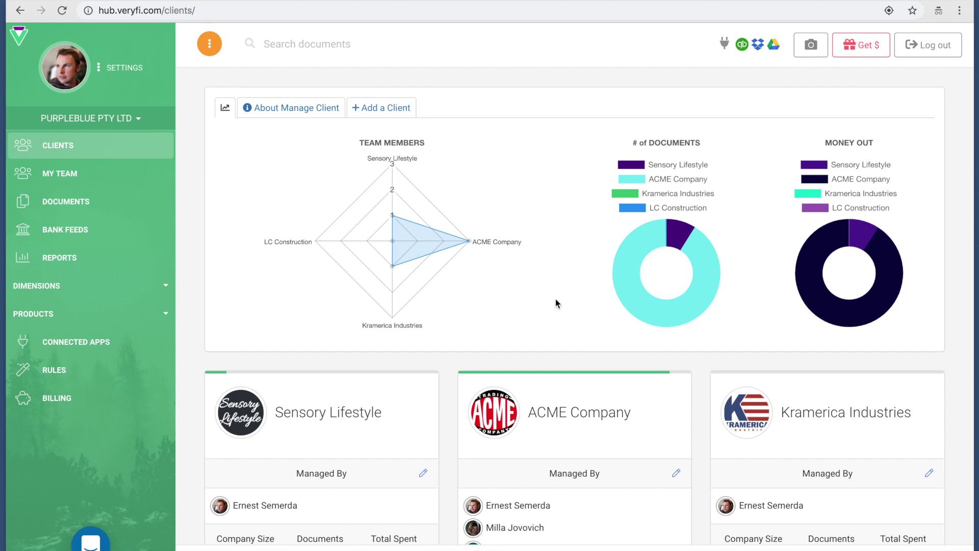
# Step: Look over the four client cards, then edit which team members manage ACME Company
pyautogui.scroll(-6, 555, 299)
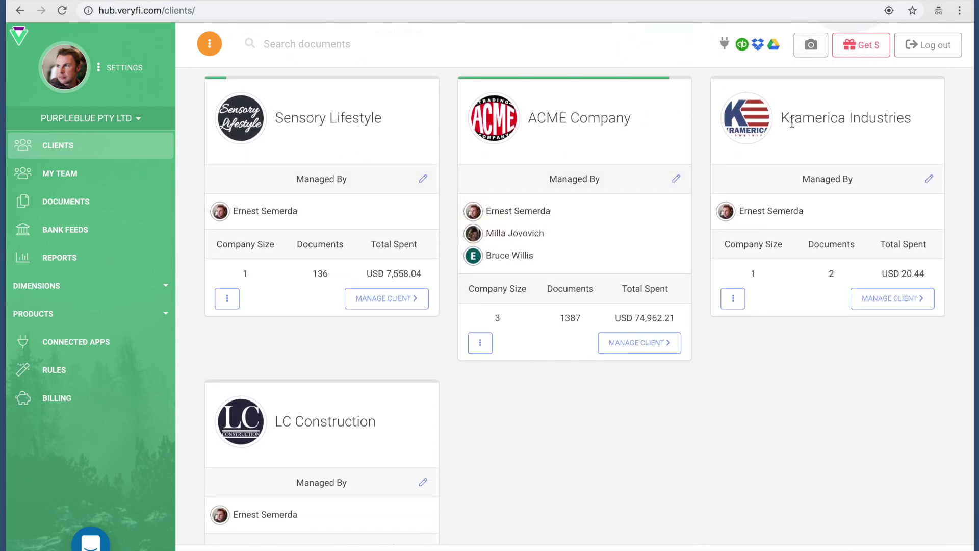
pyautogui.scroll(-3, 347, 363)
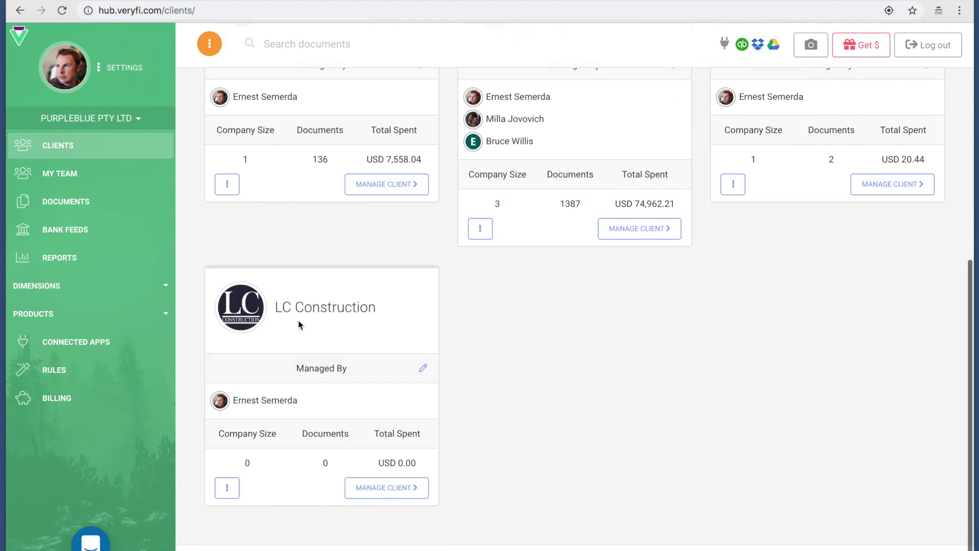
pyautogui.scroll(5, 494, 336)
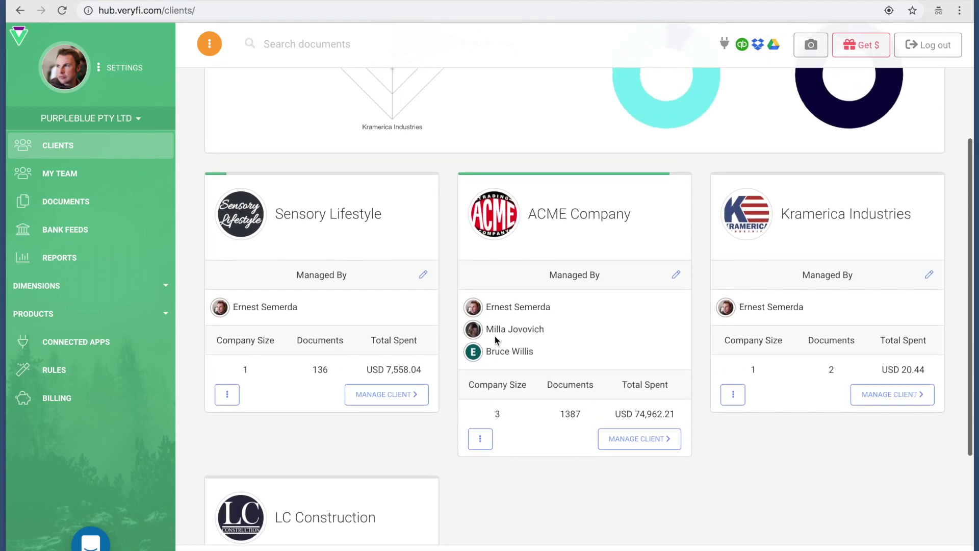
pyautogui.scroll(3, 494, 336)
pyautogui.scroll(-2, 494, 335)
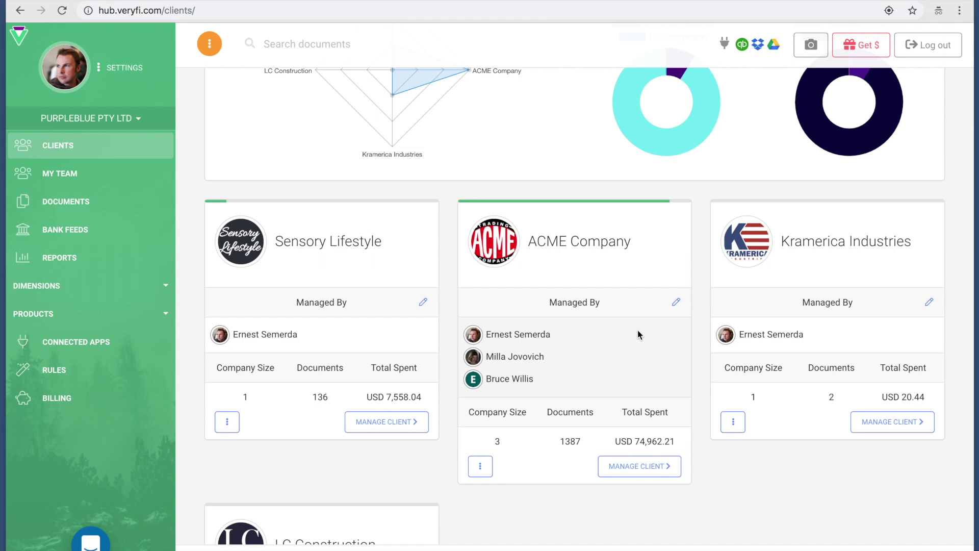
pyautogui.click(676, 302)
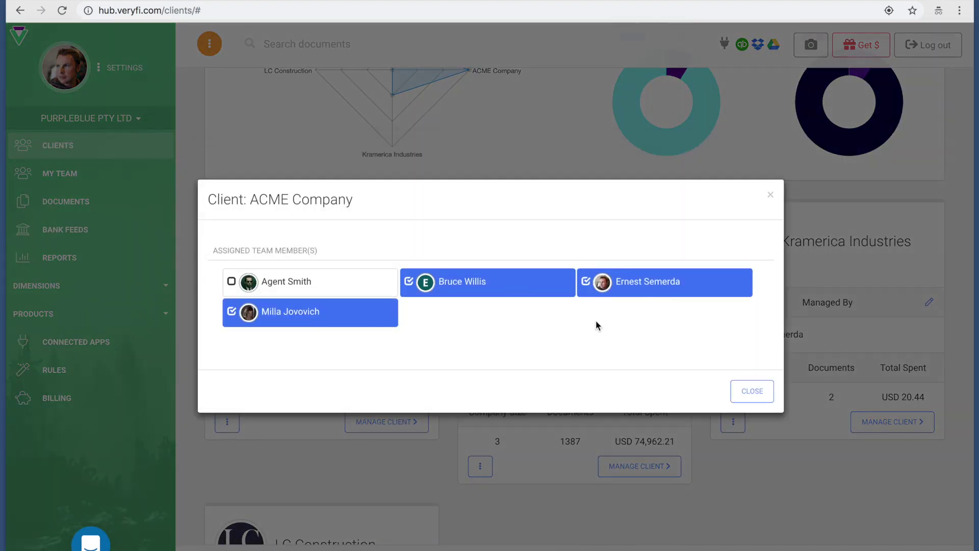
pyautogui.click(322, 289)
pyautogui.click(322, 290)
pyautogui.click(745, 399)
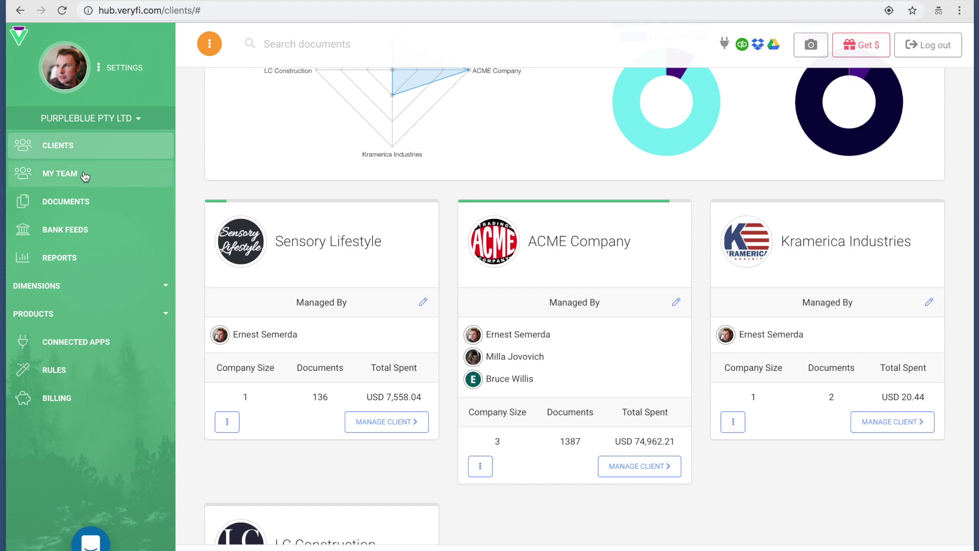
# Step: Open My Team and view the six members' spending and monthly budgets
pyautogui.click(65, 176)
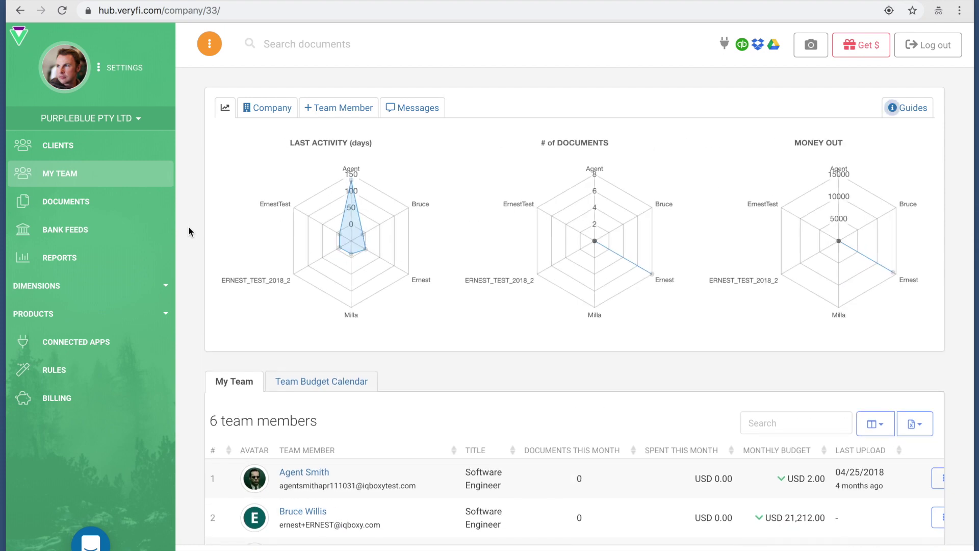
pyautogui.scroll(-3, 189, 227)
pyautogui.scroll(-3, 188, 232)
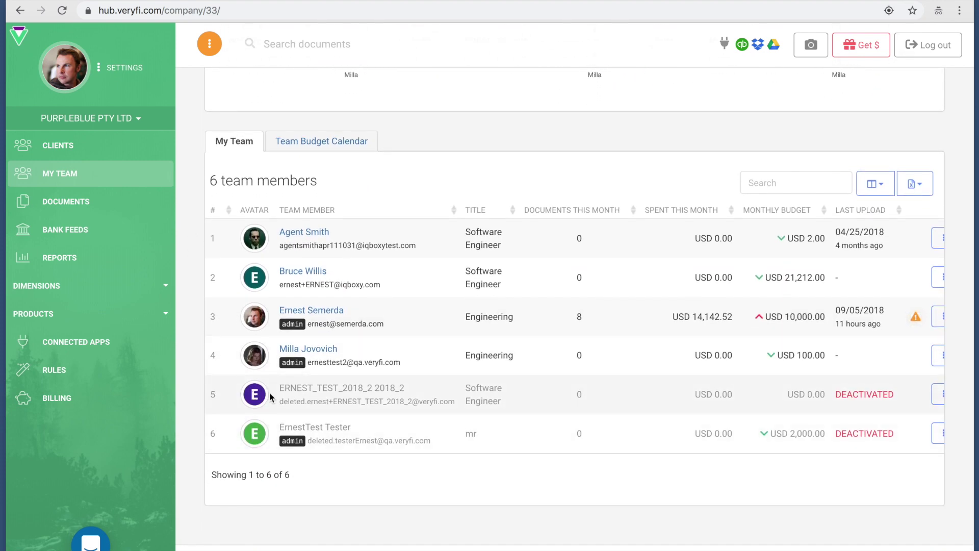
pyautogui.scroll(2, 269, 398)
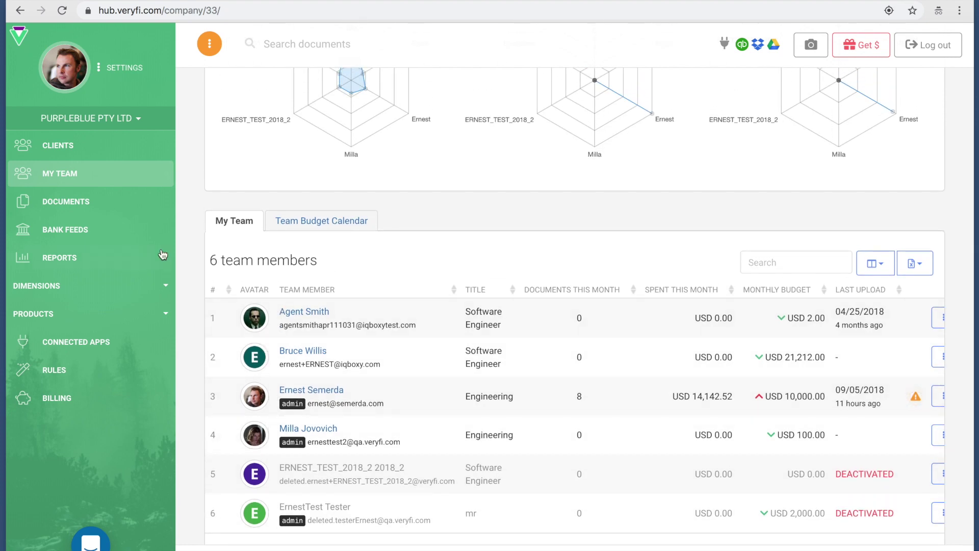
# Step: Return to the Clients page, look over its cards, and bring up the Add a Client form
pyautogui.click(71, 144)
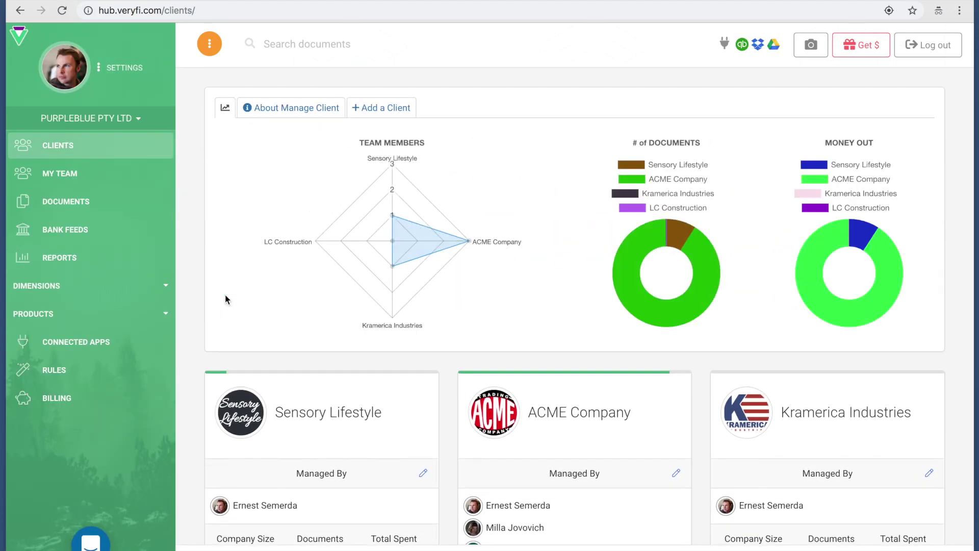
pyautogui.scroll(-2, 226, 298)
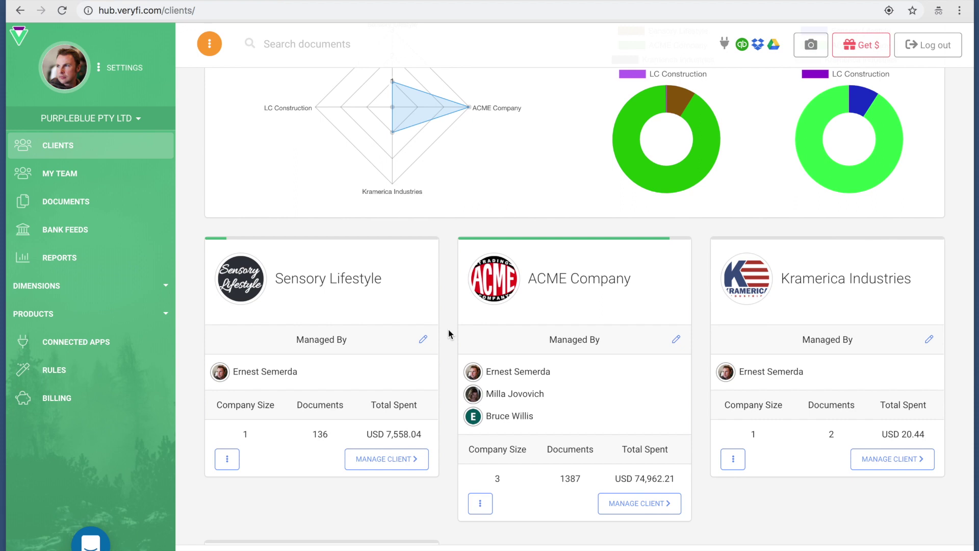
pyautogui.scroll(3, 448, 329)
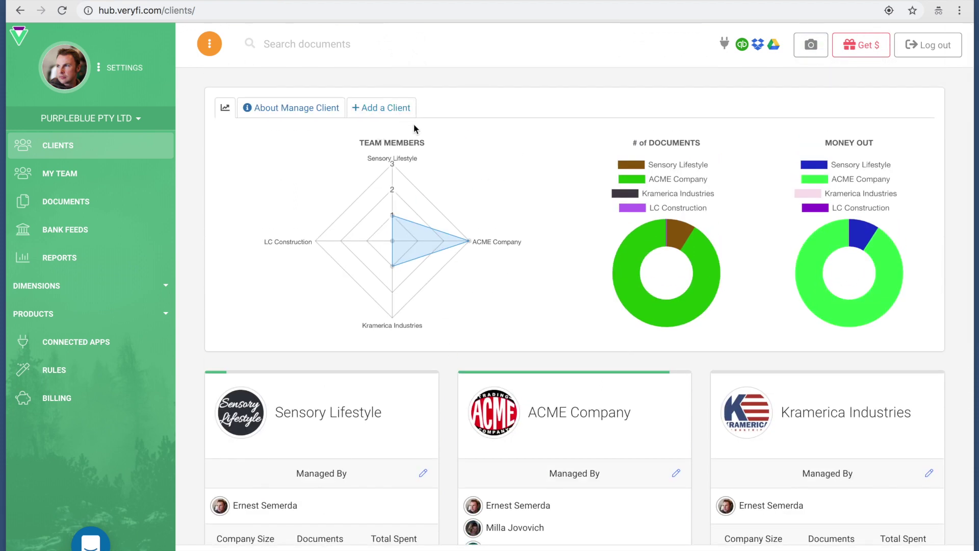
pyautogui.click(384, 108)
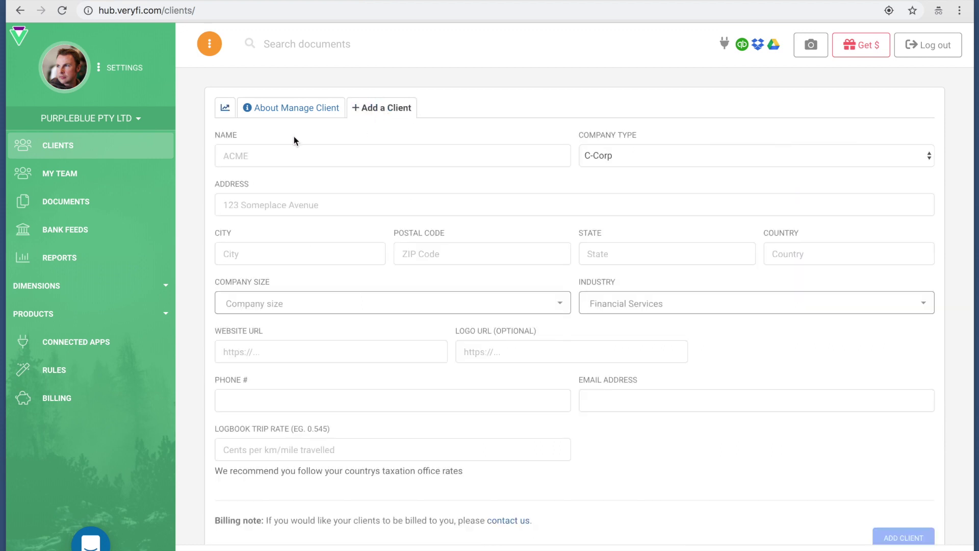
# Step: Look over the blank Add a Client form, then go back to the client charts
pyautogui.scroll(-1, 293, 136)
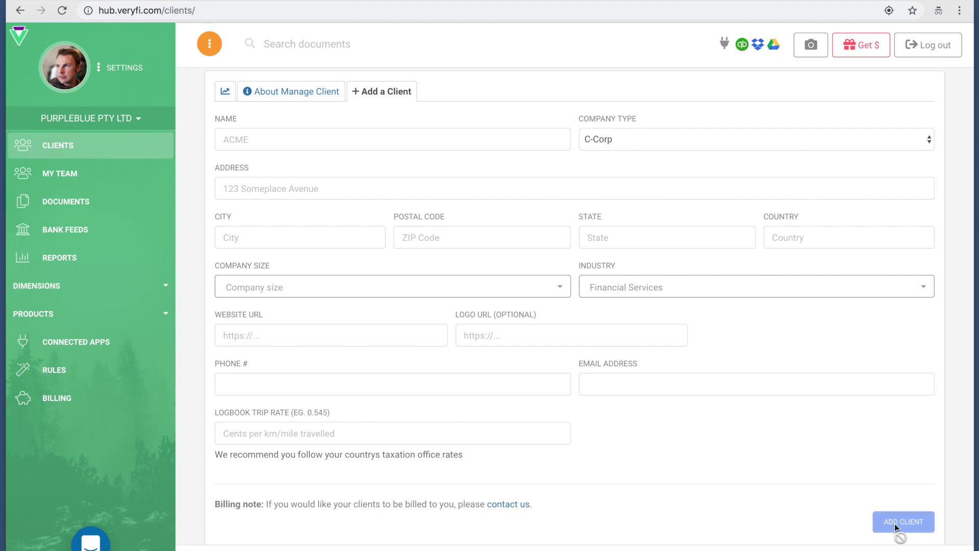
pyautogui.click(226, 92)
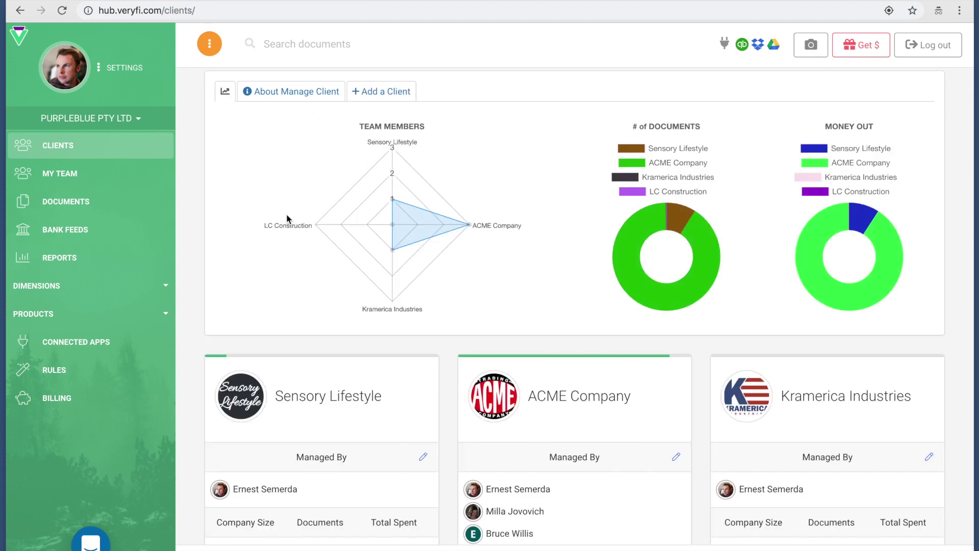
# Step: Scroll to the ACME Company card and choose to manage that client
pyautogui.scroll(-3, 287, 219)
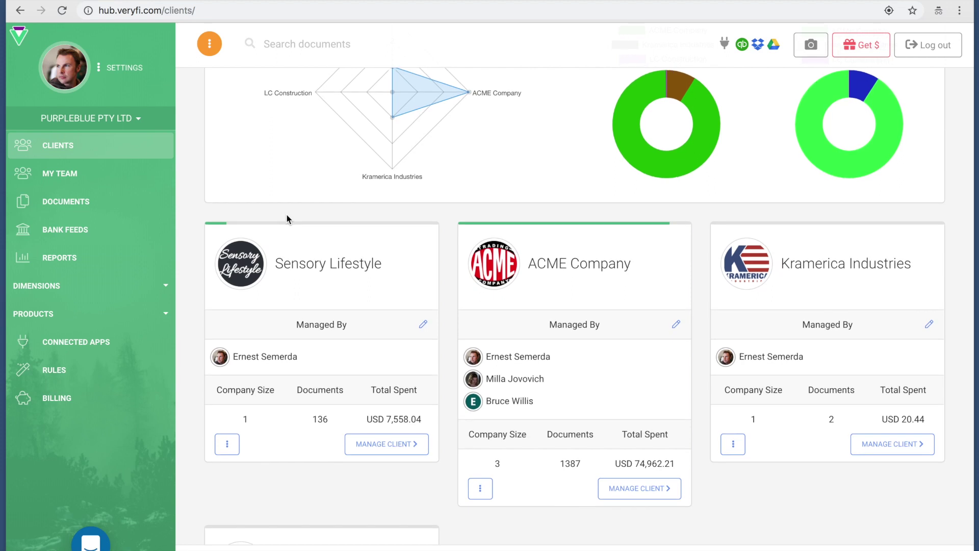
pyautogui.scroll(1, 287, 219)
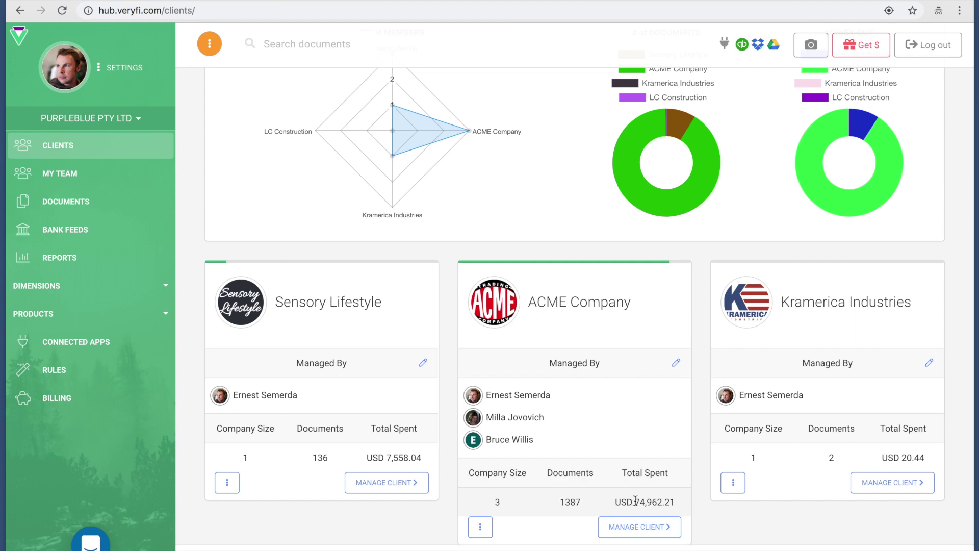
pyautogui.scroll(-1, 635, 501)
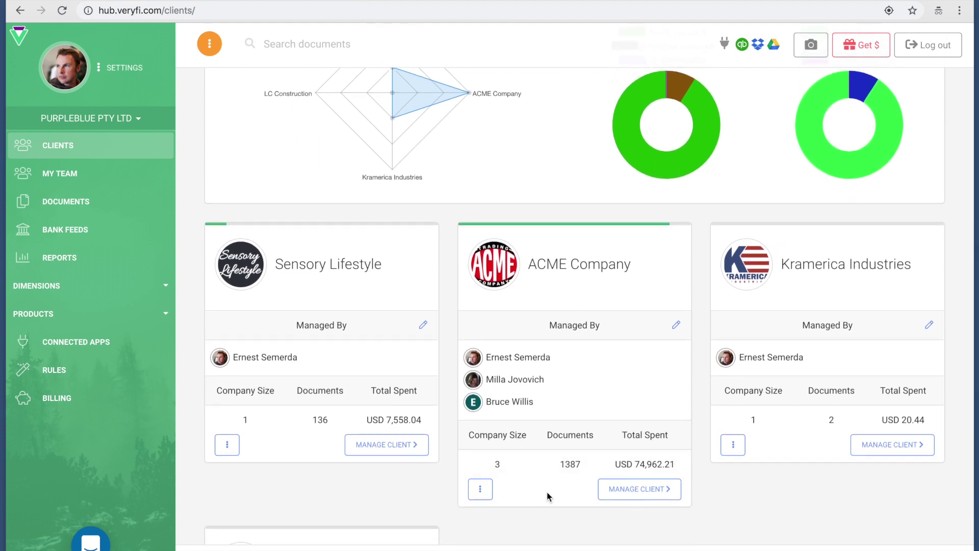
pyautogui.click(622, 492)
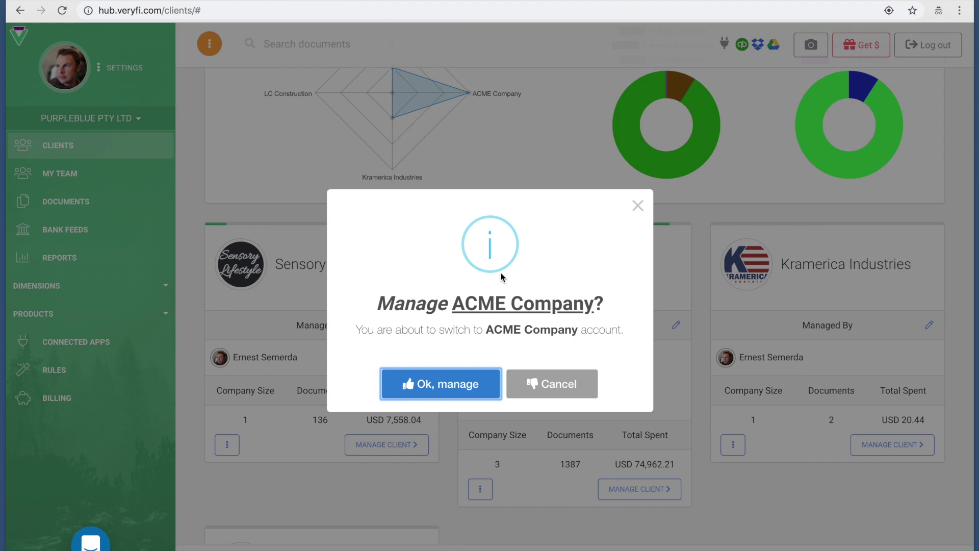
# Step: Confirm 'Ok, manage' to switch into the ACME Company account
pyautogui.click(421, 380)
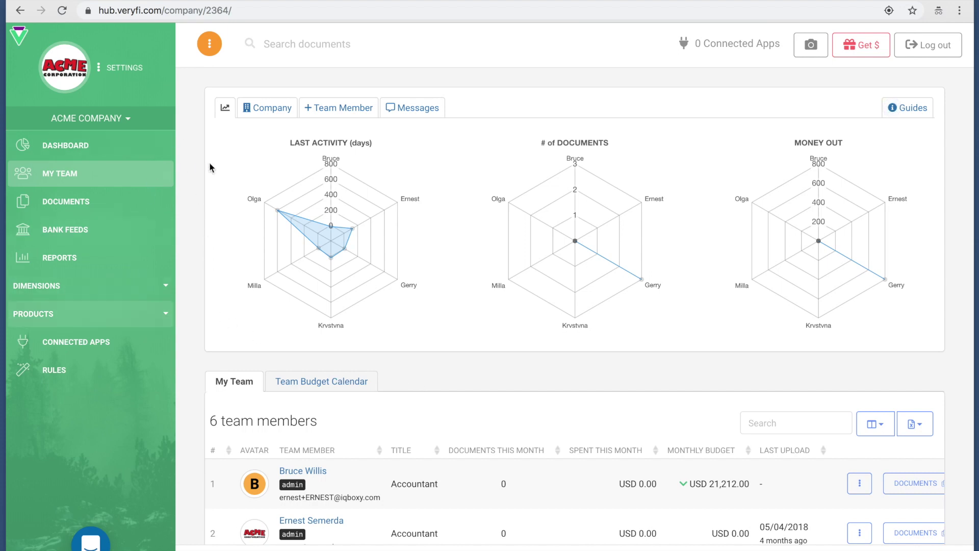
# Step: Expand the Products and Dimensions sidebar sections, then collapse Dimensions again
pyautogui.click(159, 319)
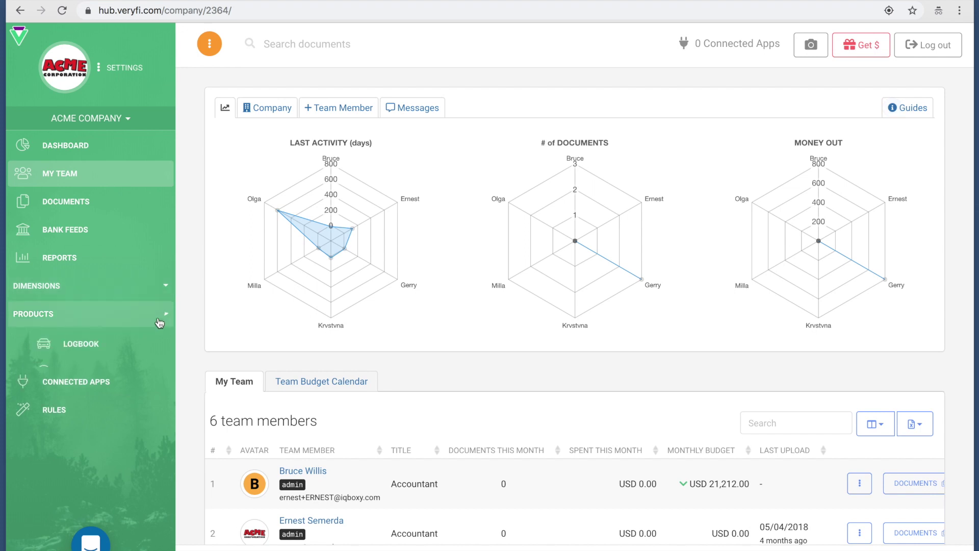
pyautogui.click(165, 286)
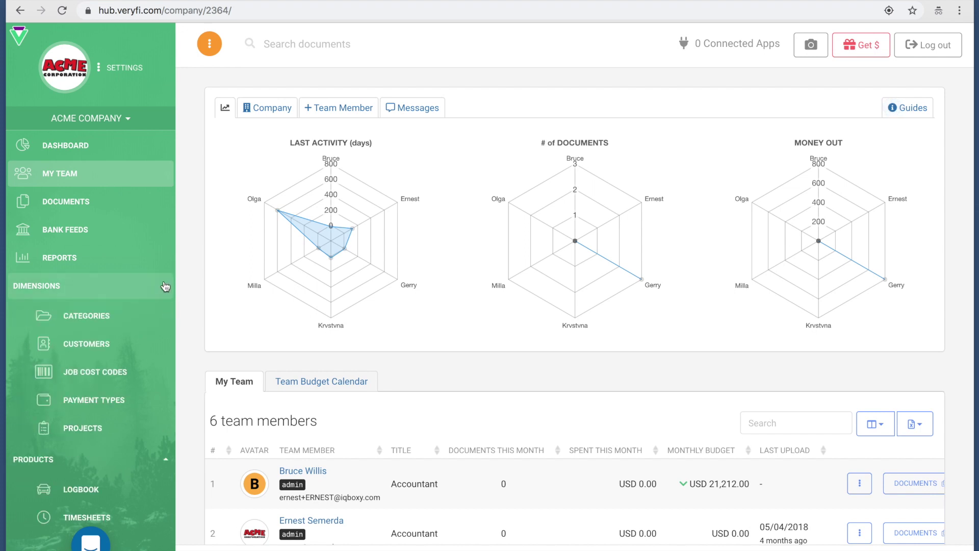
pyautogui.scroll(-2, 165, 286)
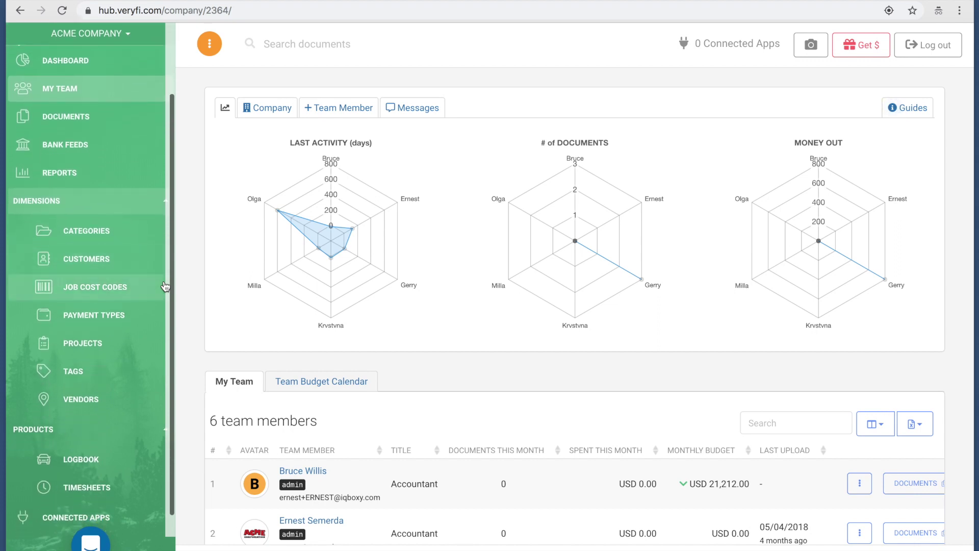
pyautogui.click(159, 203)
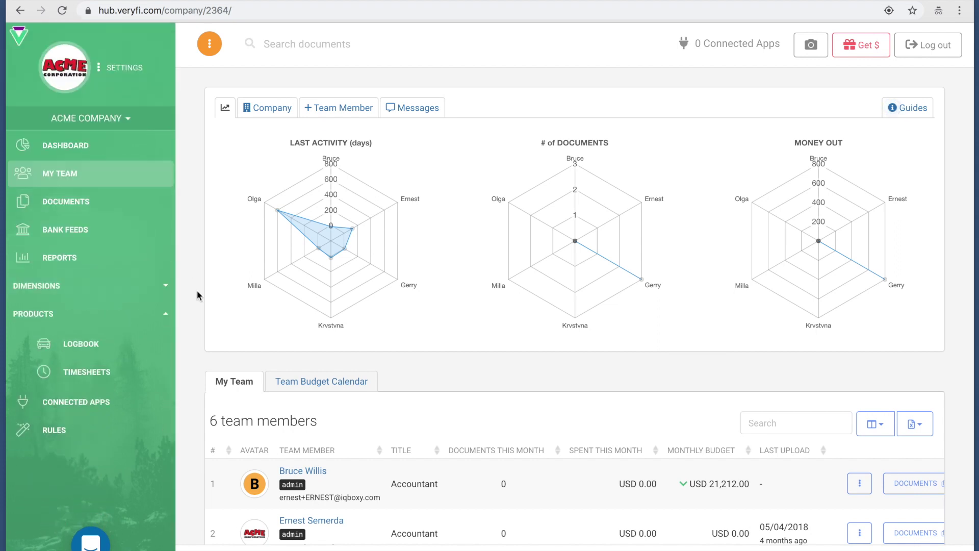
# Step: Browse ACME's team table, briefly selecting the row-2 Accountant title, then go to Documents
pyautogui.scroll(-4, 197, 291)
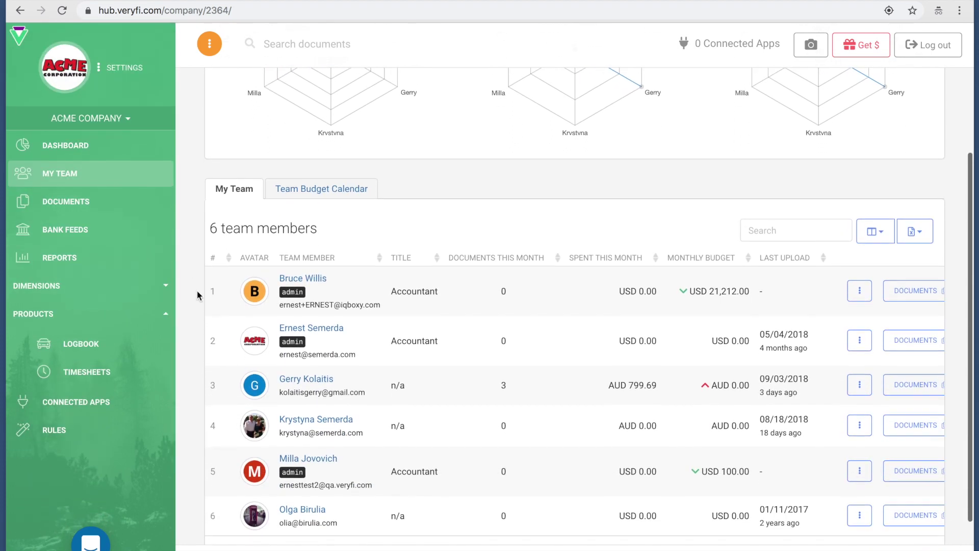
pyautogui.doubleClick(405, 341)
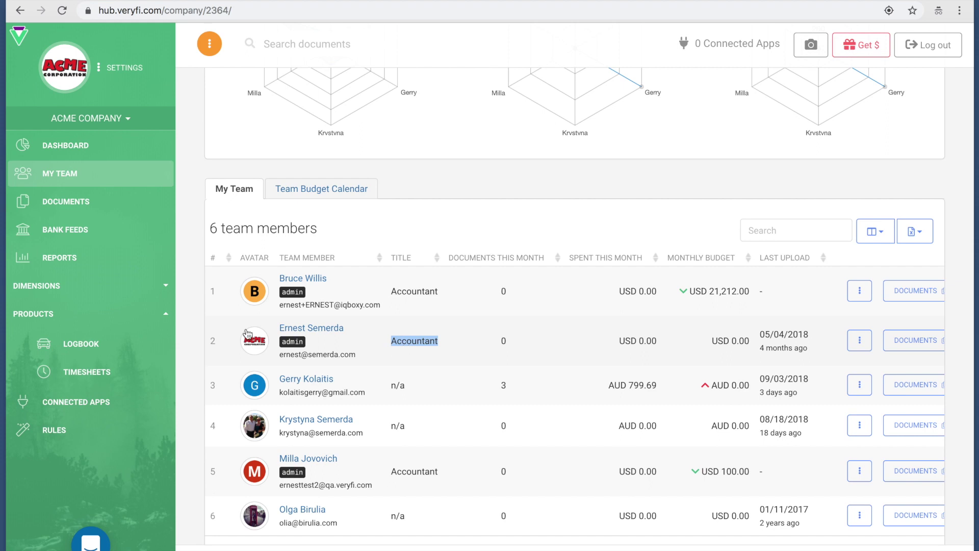
pyautogui.click(192, 324)
pyautogui.scroll(-1, 192, 322)
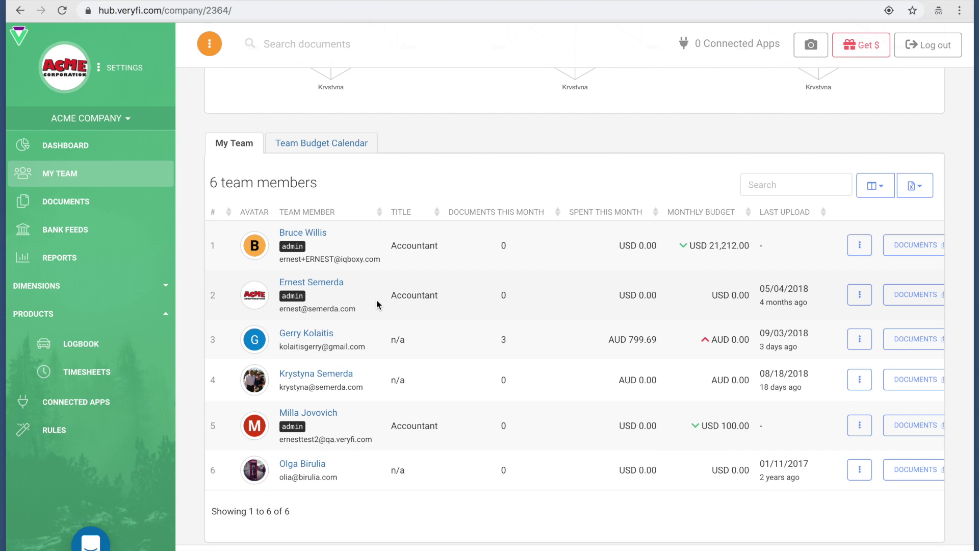
pyautogui.scroll(5, 189, 269)
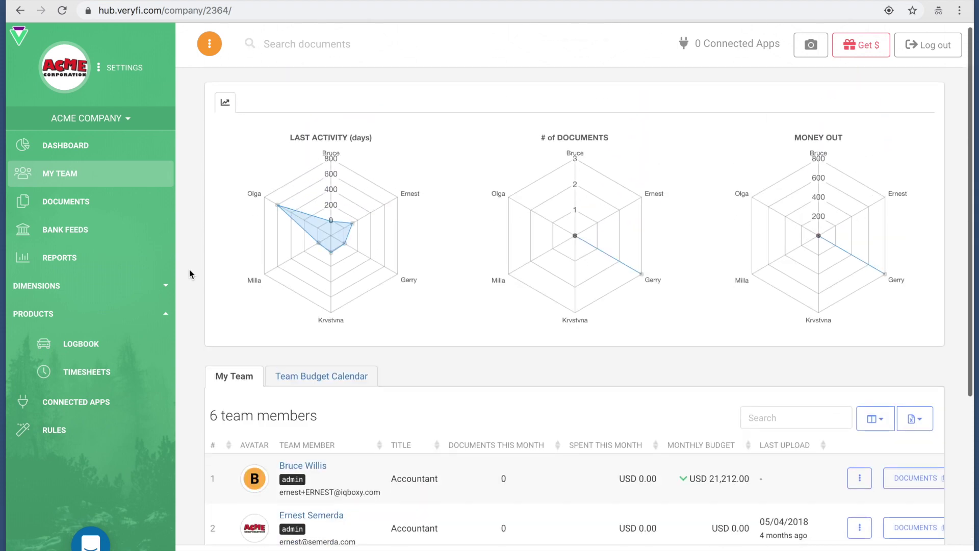
pyautogui.click(107, 202)
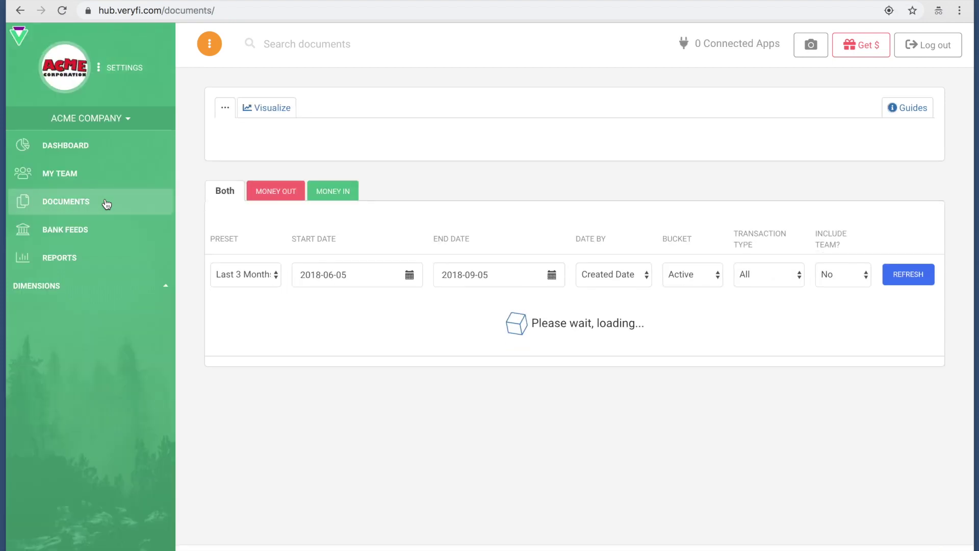
# Step: Load the 2017 documents using the Last Year date preset
pyautogui.click(258, 264)
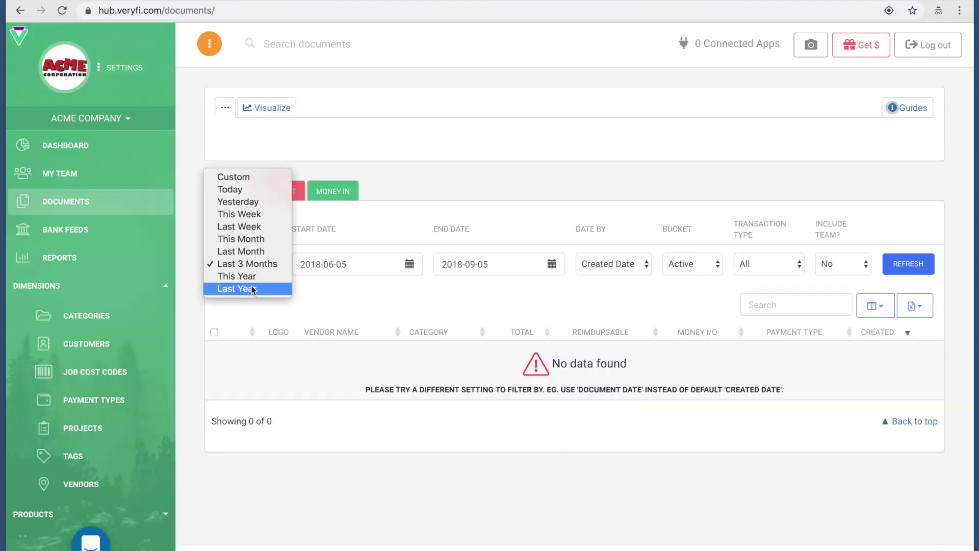
pyautogui.click(248, 256)
pyautogui.click(905, 265)
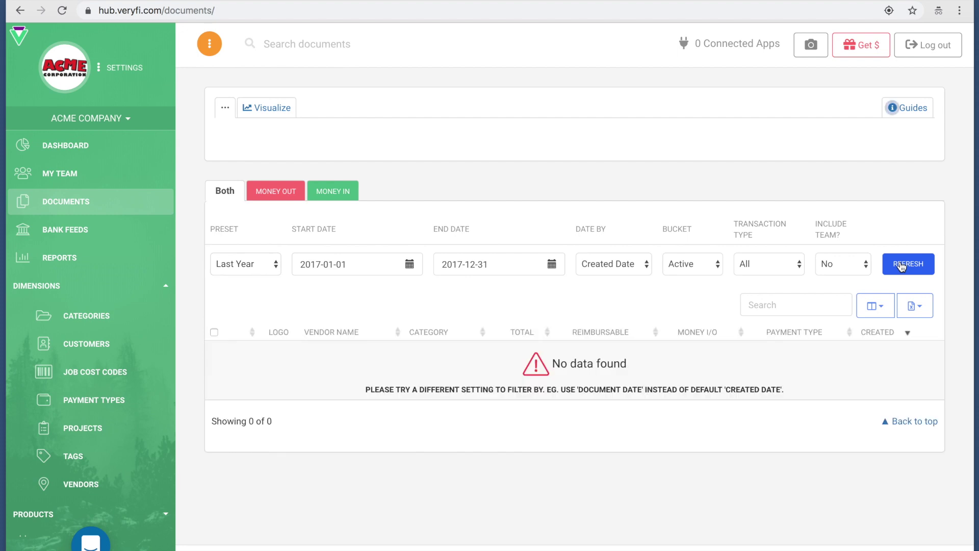
# Step: Set the preset to This Year, Include Team? to Yes, and refresh the list
pyautogui.click(248, 264)
pyautogui.click(250, 251)
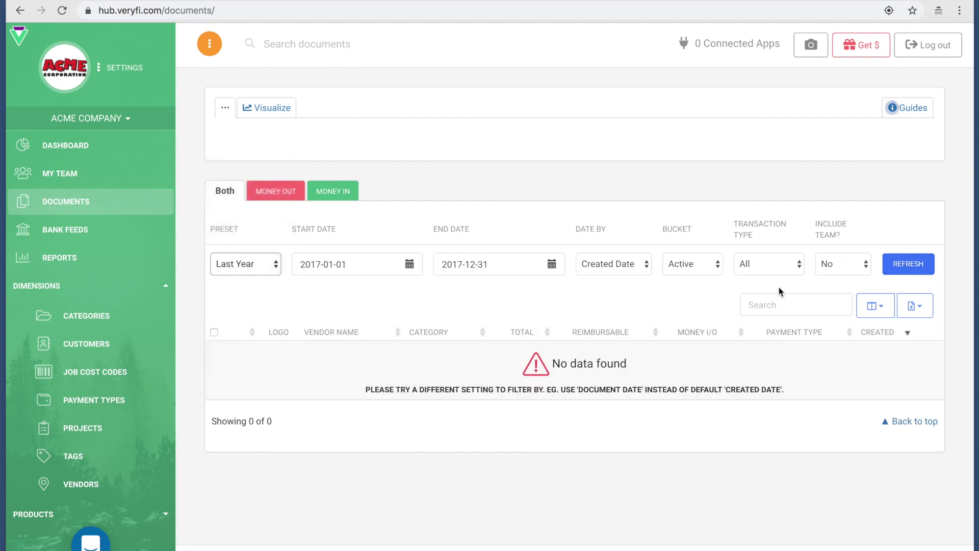
pyautogui.click(847, 265)
pyautogui.click(846, 255)
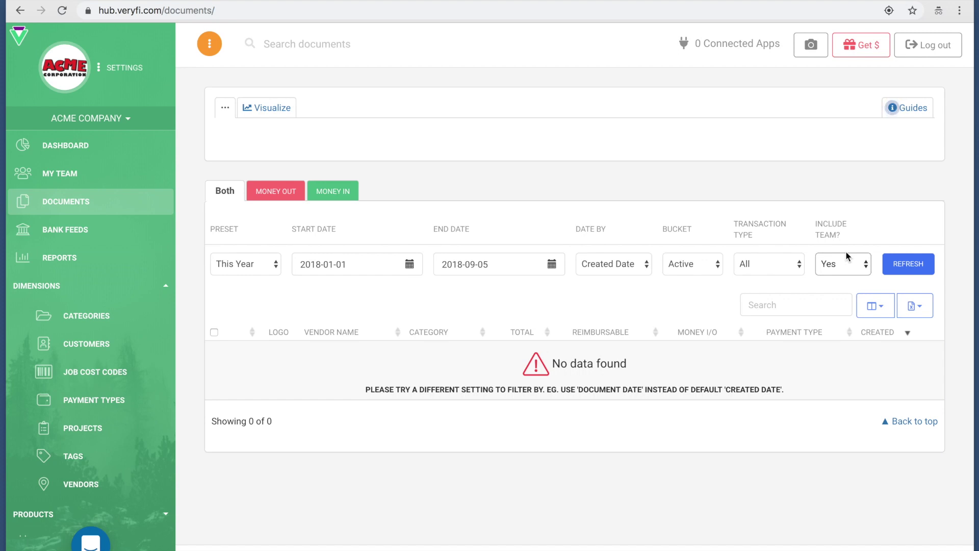
pyautogui.click(901, 268)
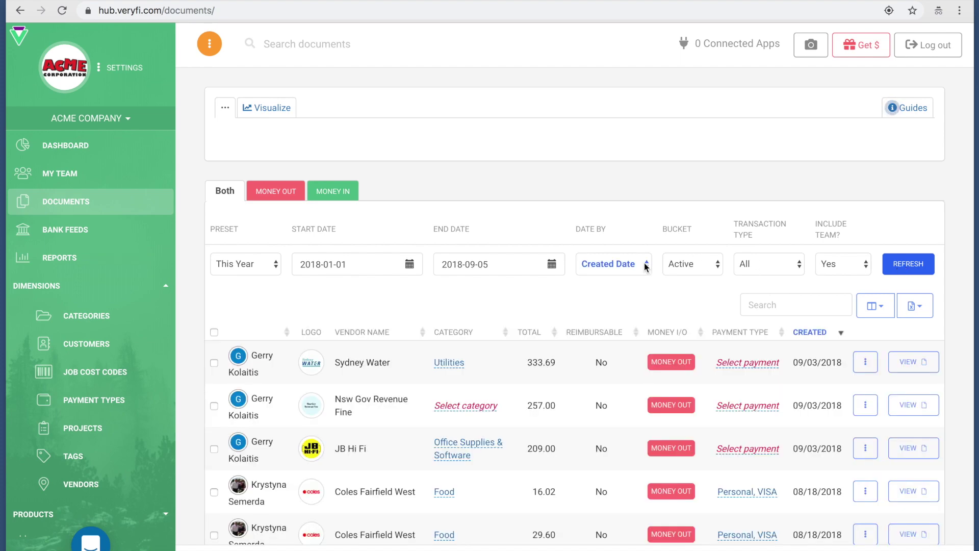
# Step: Scroll through the results and open the ALDI receipt
pyautogui.scroll(-8, 643, 262)
pyautogui.scroll(-2, 644, 263)
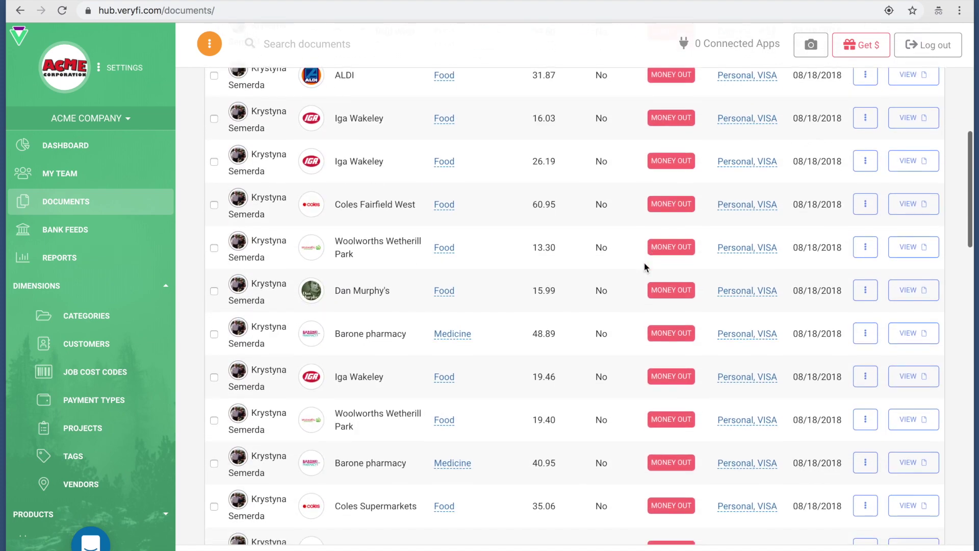
pyautogui.scroll(6, 644, 263)
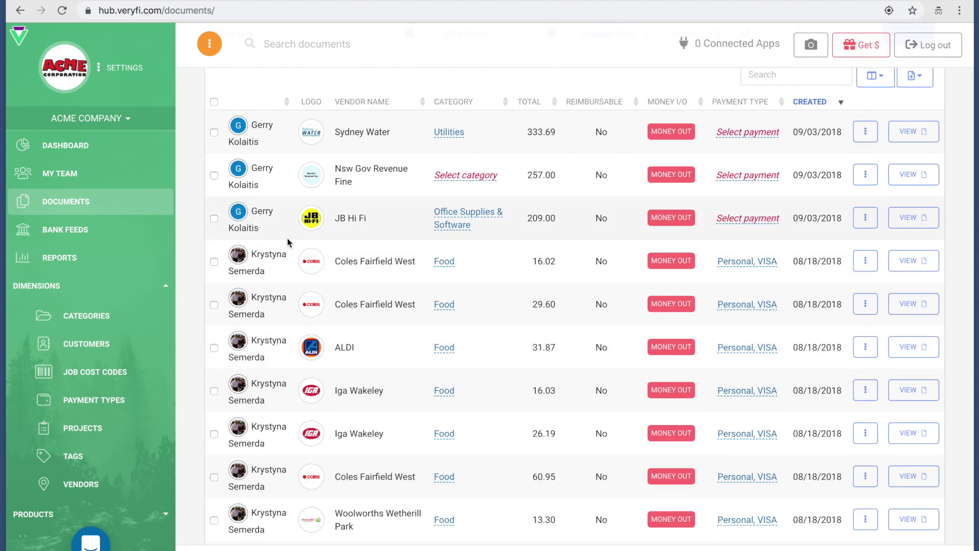
pyautogui.scroll(-1, 659, 307)
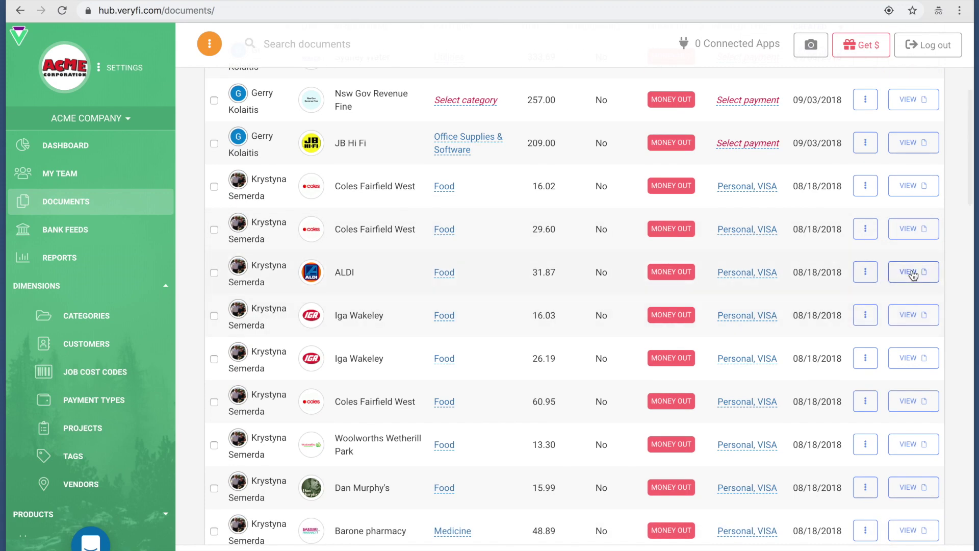
pyautogui.click(910, 271)
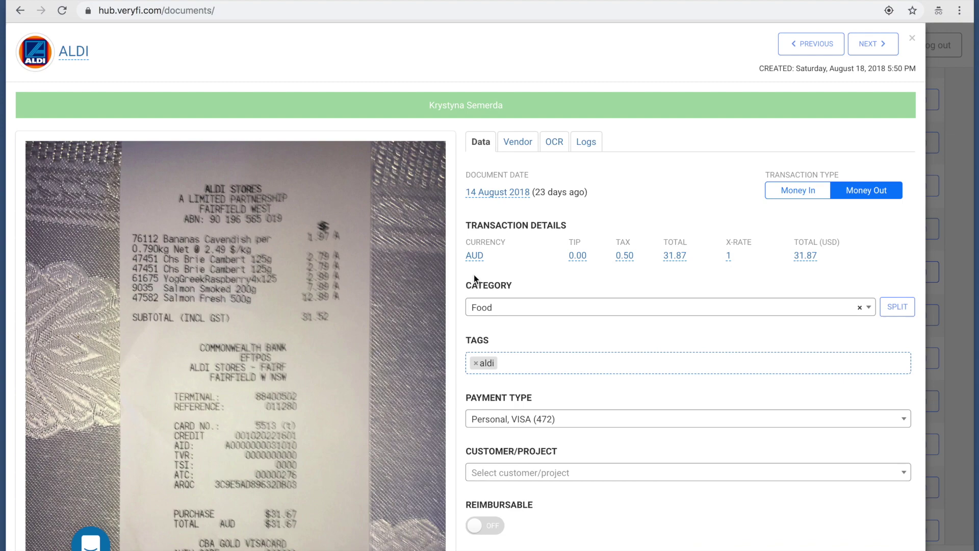
# Step: Browse the ALDI receipt's currency list but cancel, keeping AUD
pyautogui.scroll(-4, 474, 274)
pyautogui.scroll(4, 475, 279)
pyautogui.click(478, 257)
pyautogui.click(523, 260)
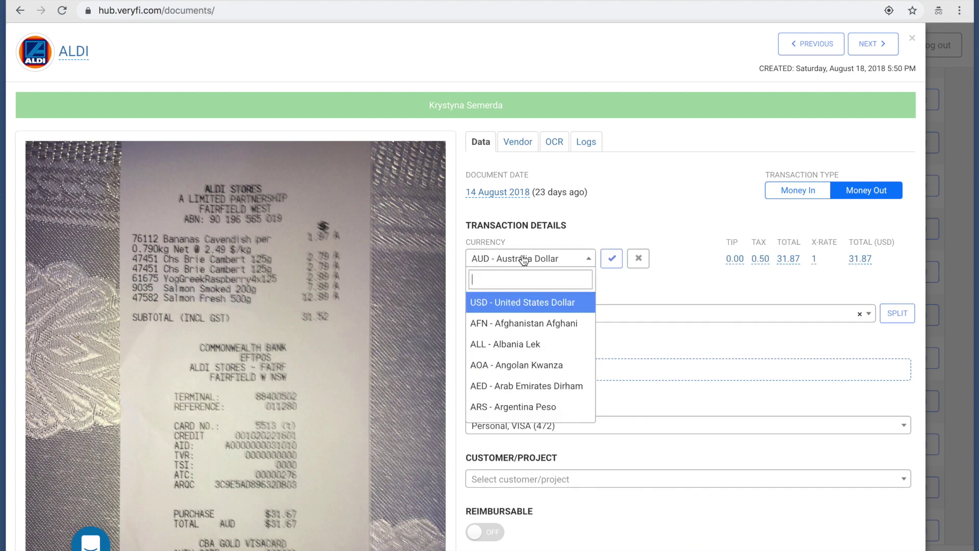
pyautogui.scroll(-1, 529, 320)
pyautogui.scroll(-10, 529, 320)
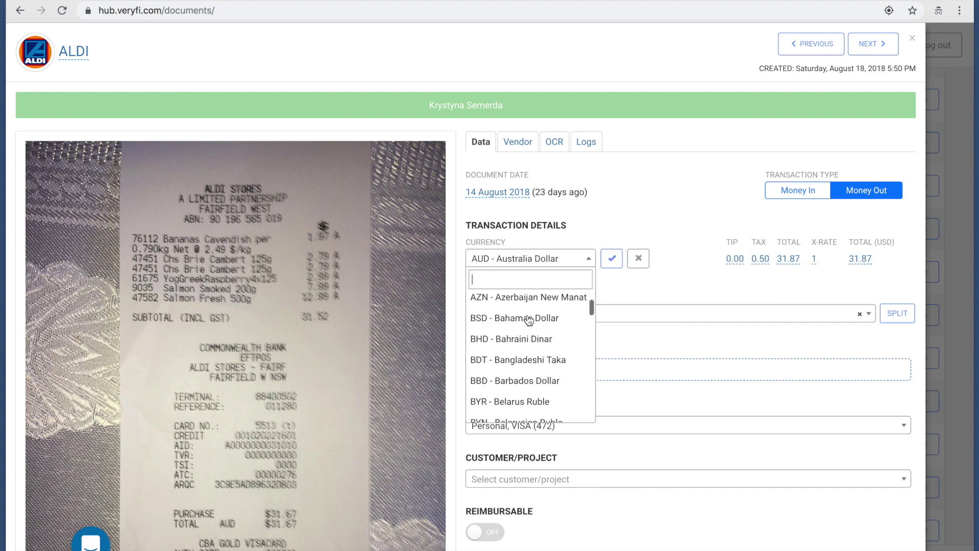
pyautogui.click(638, 258)
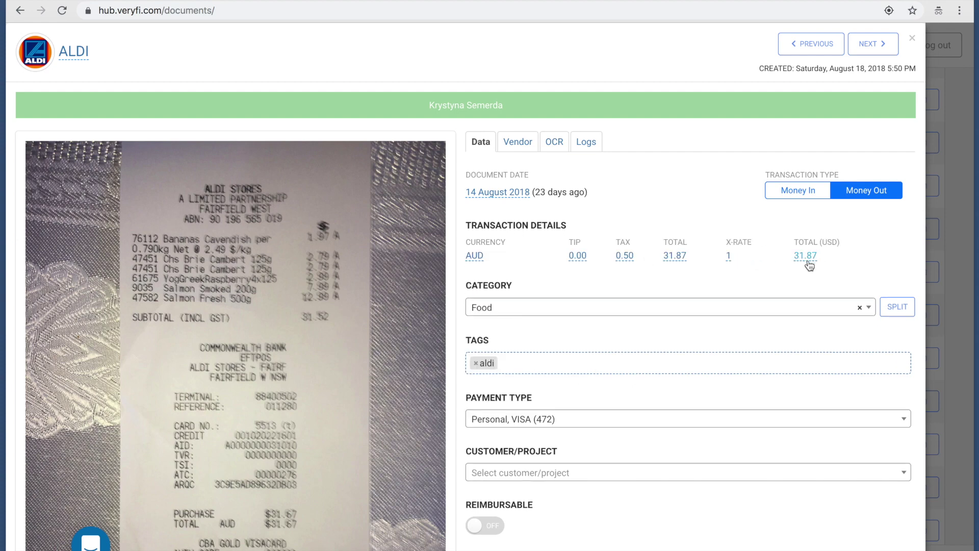
# Step: Review the receipt's Vendor and Logs tabs, then close it to the documents list
pyautogui.click(517, 146)
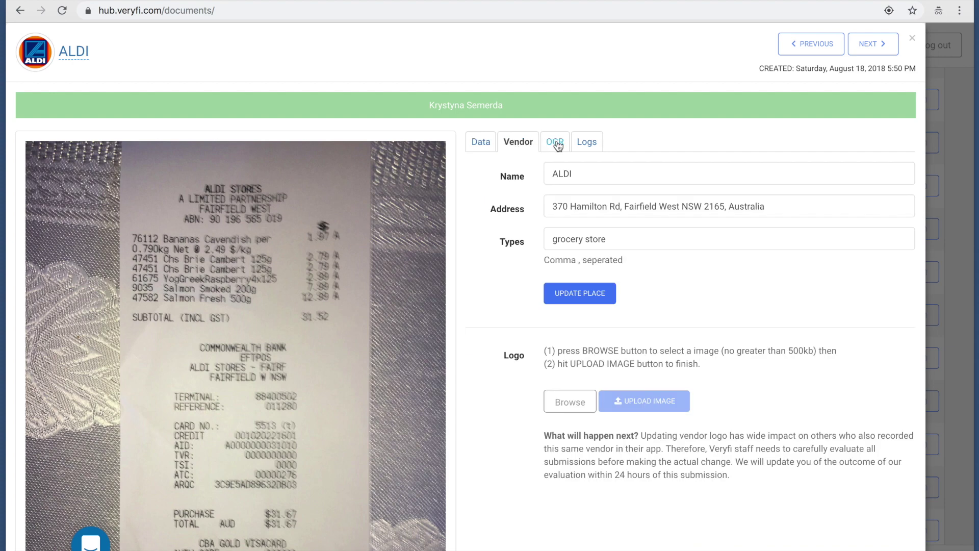
pyautogui.click(588, 143)
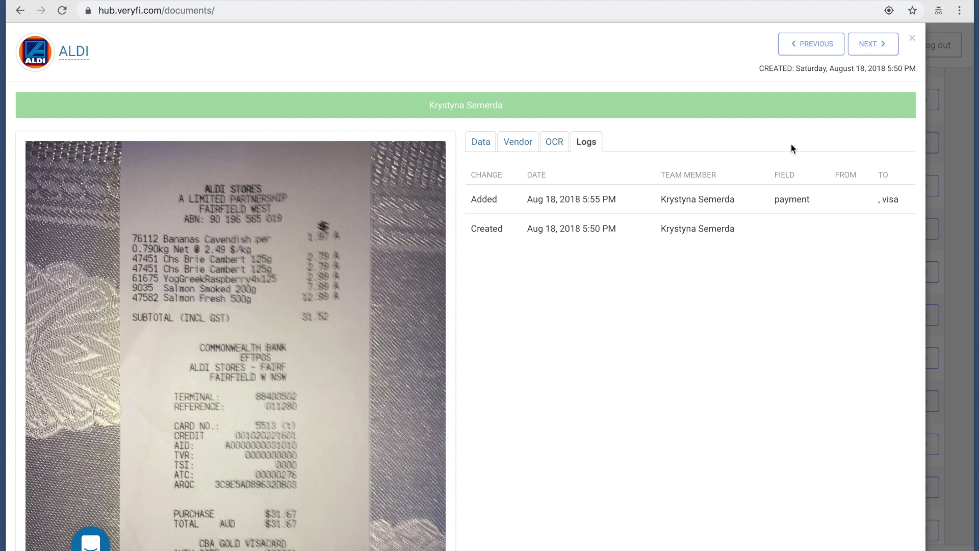
pyautogui.press('Escape')
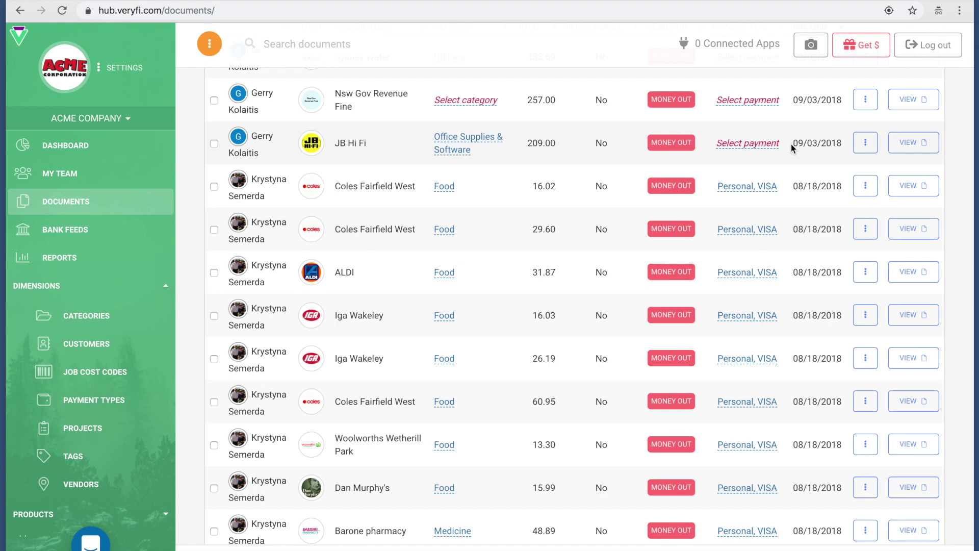
# Step: Hide the Logo, Reimbursable, Money I/O and Payment type columns and save the column settings
pyautogui.scroll(-1, 791, 144)
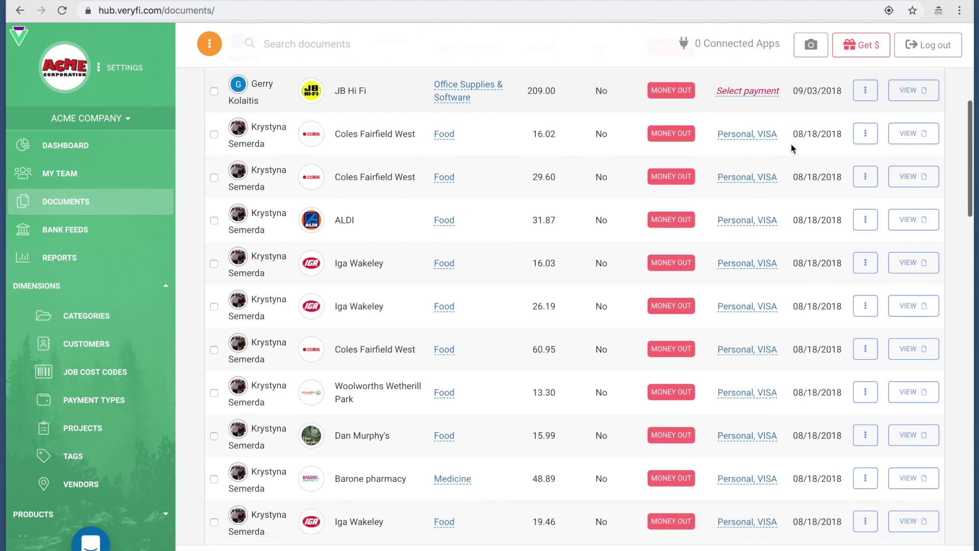
pyautogui.scroll(6, 791, 143)
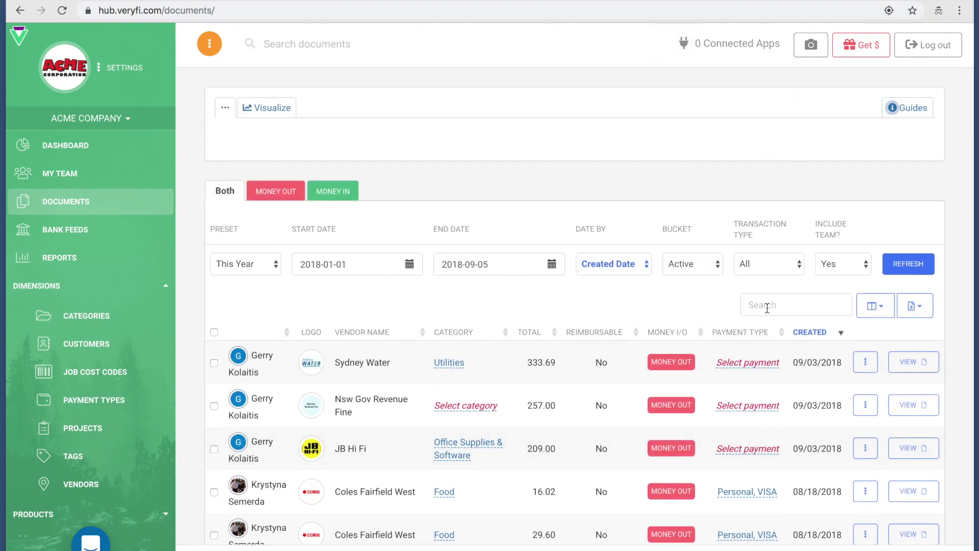
pyautogui.scroll(-2, 767, 308)
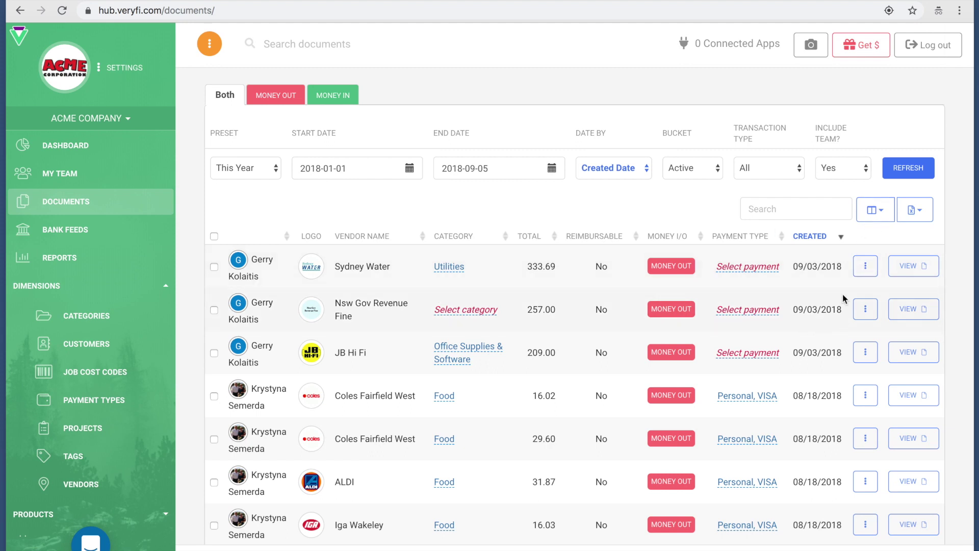
pyautogui.click(874, 219)
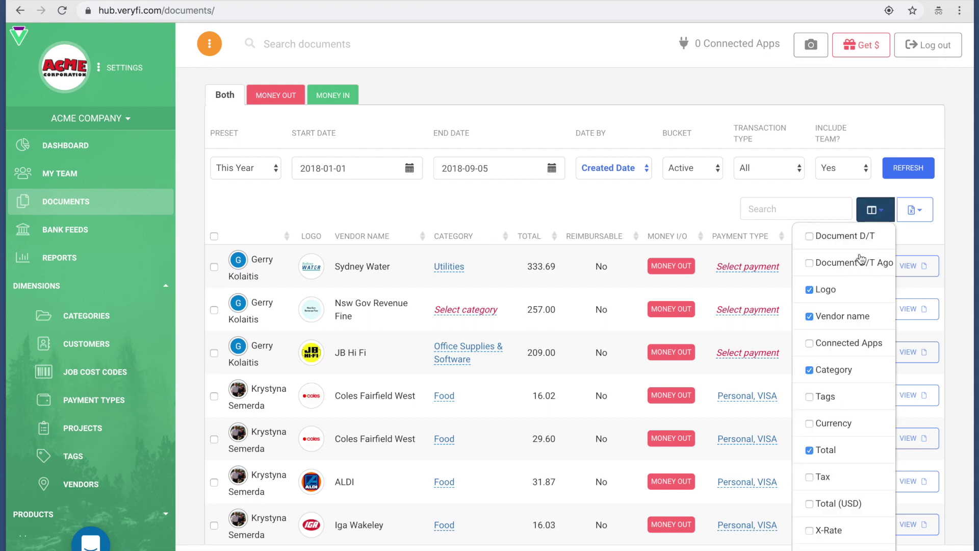
pyautogui.scroll(-1, 861, 259)
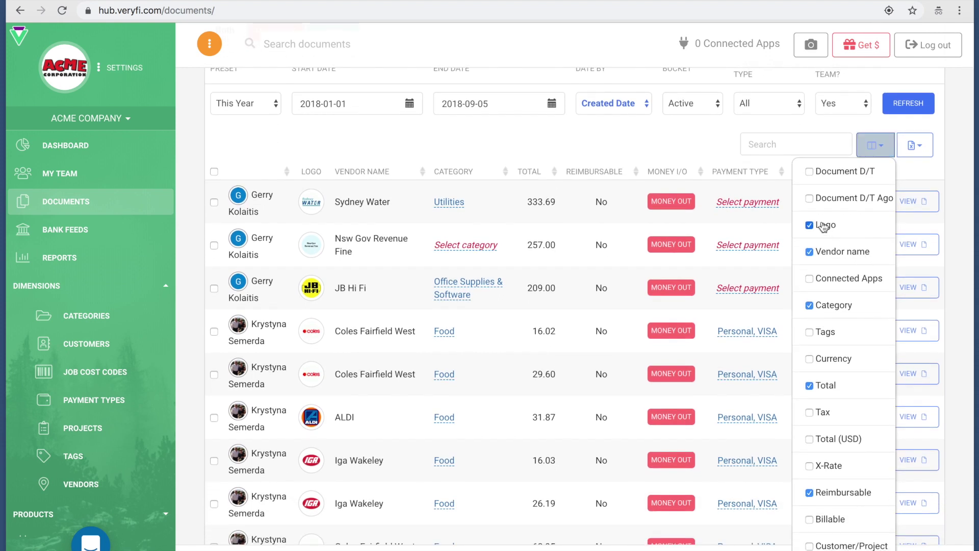
pyautogui.click(810, 225)
pyautogui.scroll(-2, 838, 311)
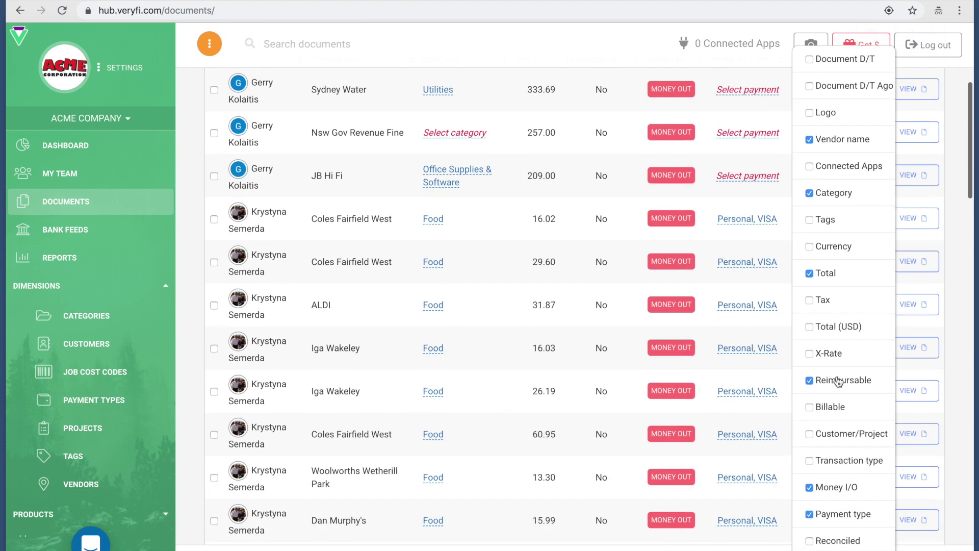
pyautogui.click(839, 381)
pyautogui.click(840, 488)
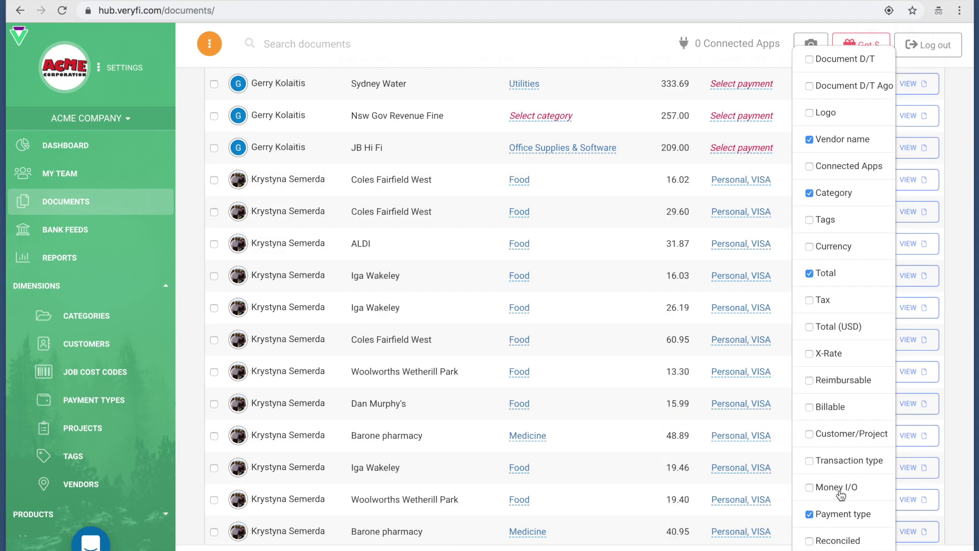
pyautogui.click(844, 515)
pyautogui.scroll(4, 844, 204)
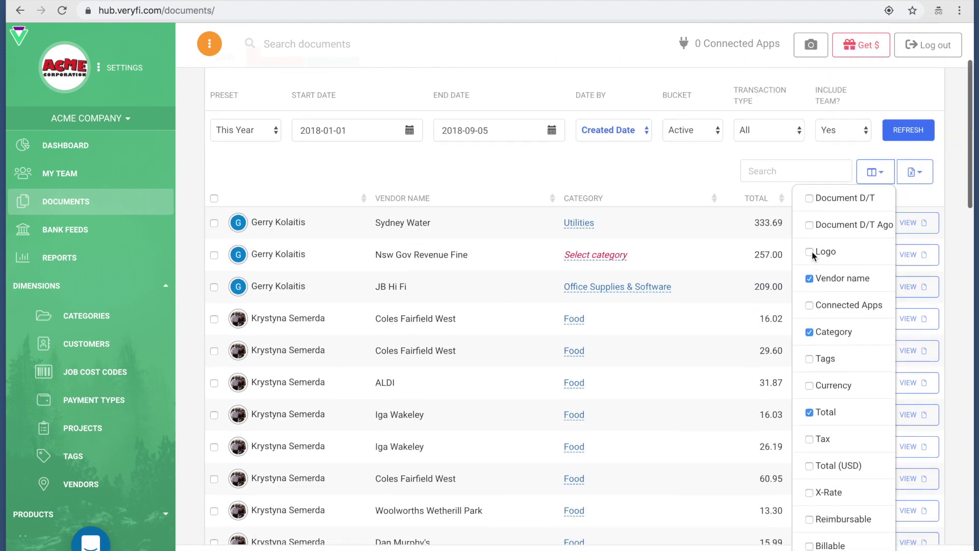
pyautogui.scroll(-3, 846, 294)
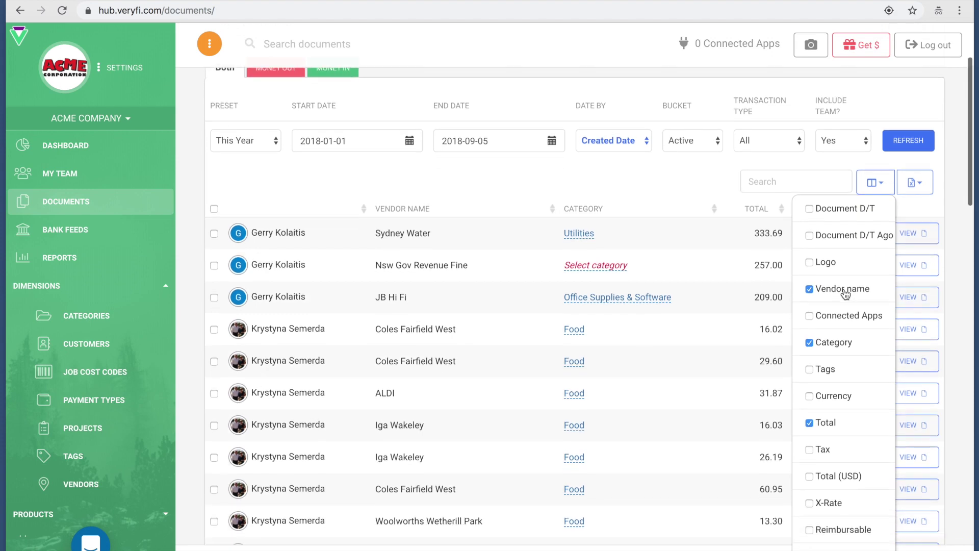
pyautogui.scroll(-6, 845, 294)
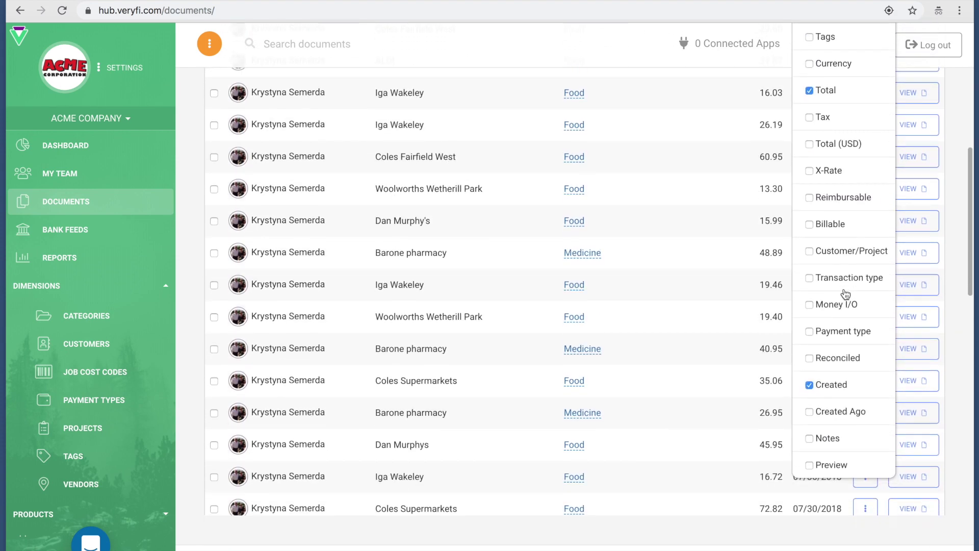
pyautogui.scroll(9, 845, 294)
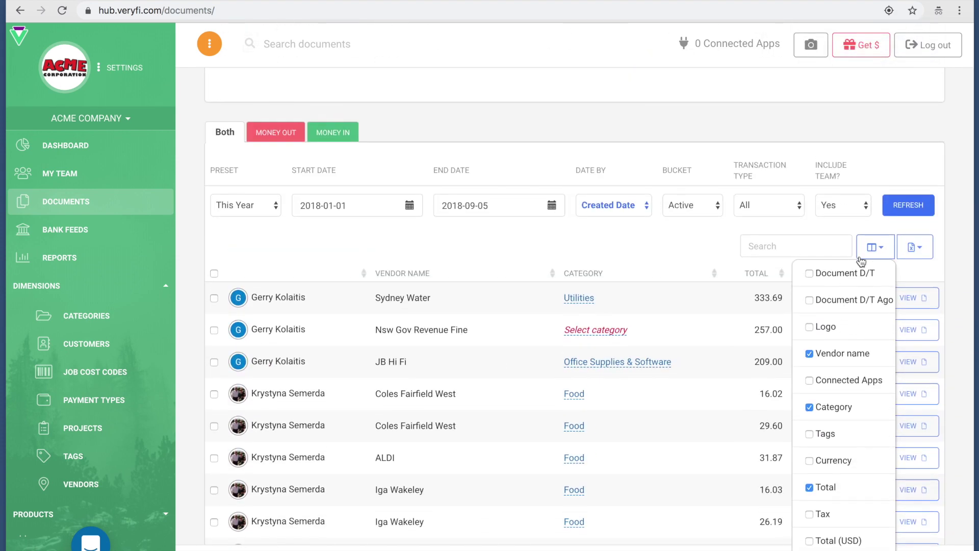
pyautogui.click(949, 231)
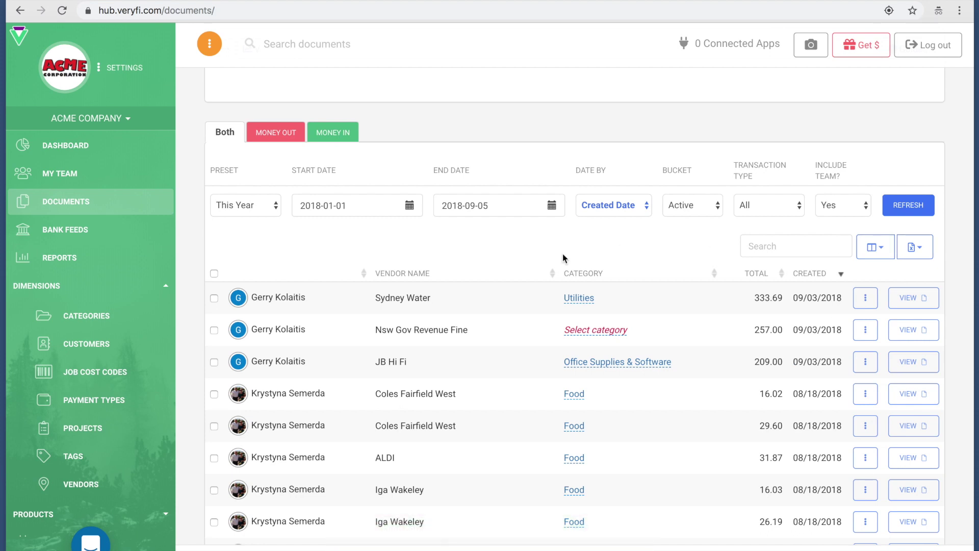
# Step: Select the two Coles Fairfield West receipts and the ALDI receipt in the documents list
pyautogui.scroll(-3, 576, 308)
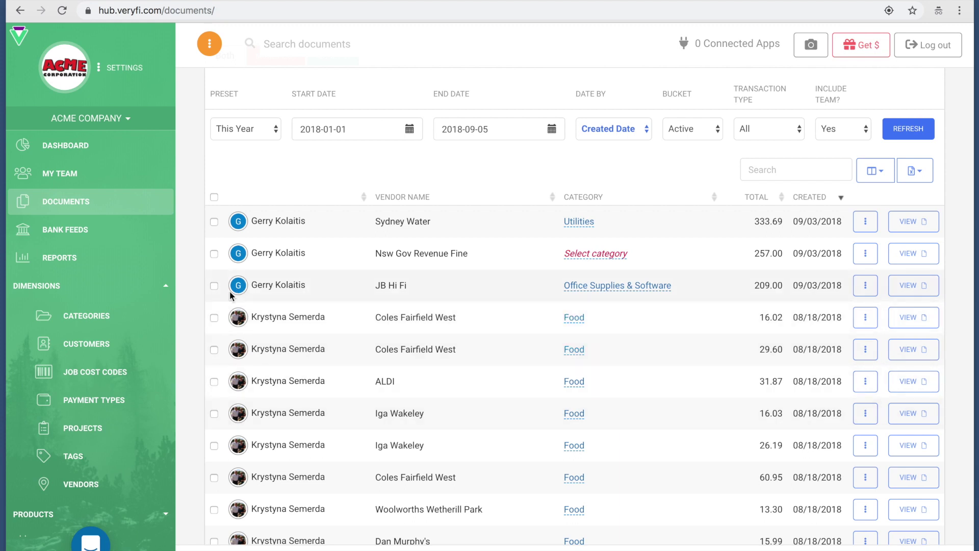
pyautogui.click(214, 320)
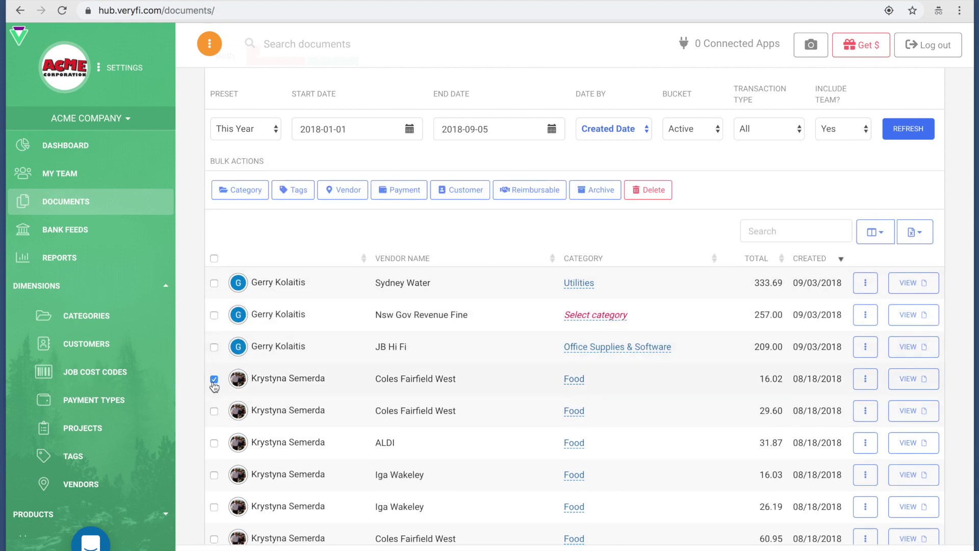
pyautogui.click(214, 412)
pyautogui.click(215, 443)
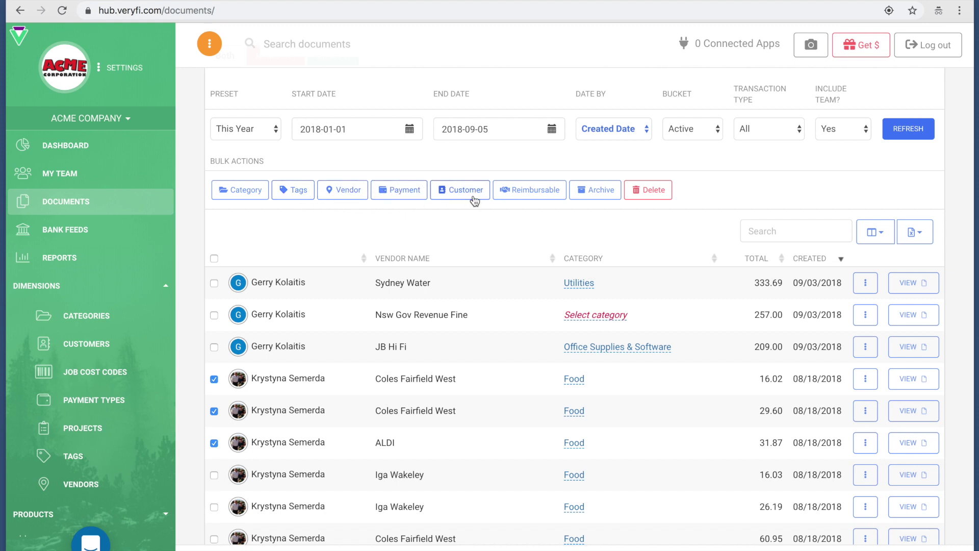
# Step: Open the bulk Category picker for the selection, then dismiss it without changing any category
pyautogui.click(245, 191)
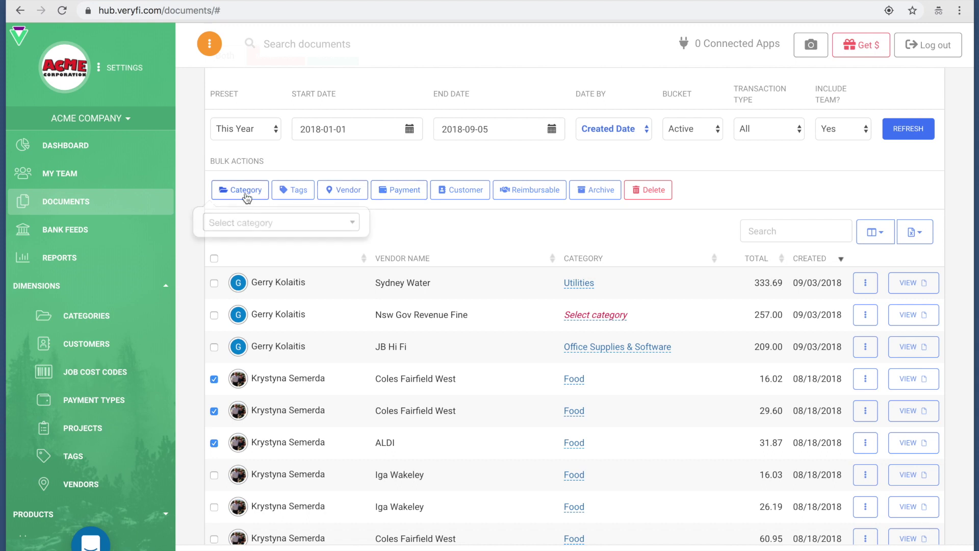
pyautogui.click(294, 225)
pyautogui.scroll(-5, 295, 311)
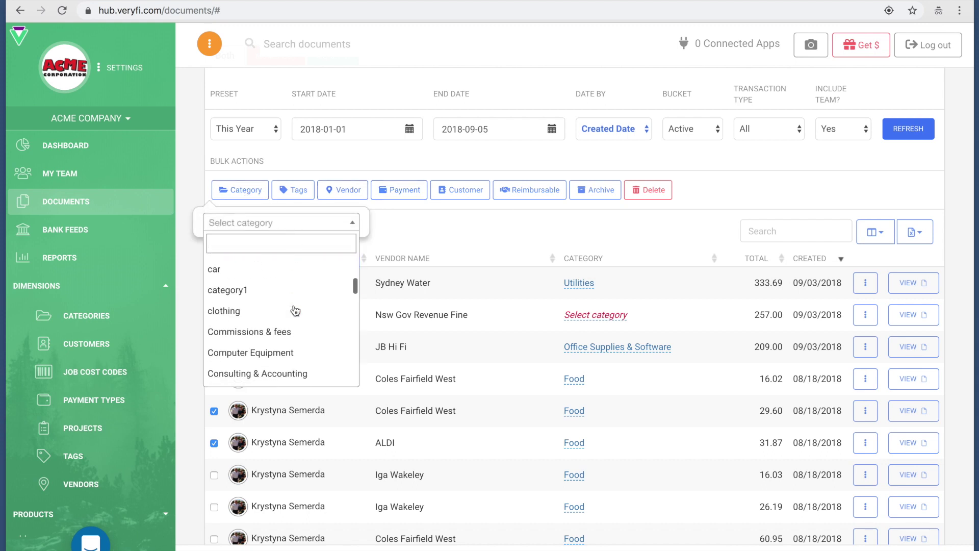
pyautogui.click(443, 239)
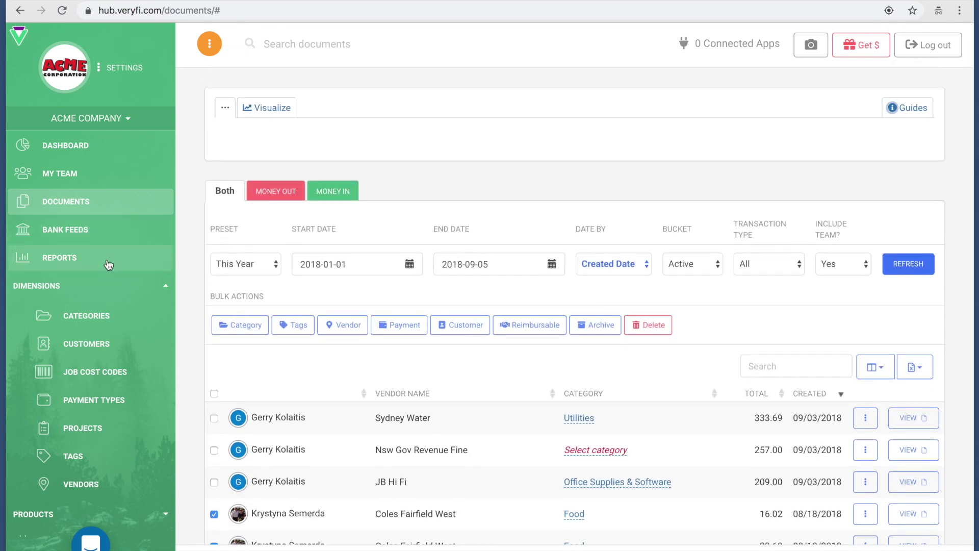
pyautogui.scroll(-1, 108, 264)
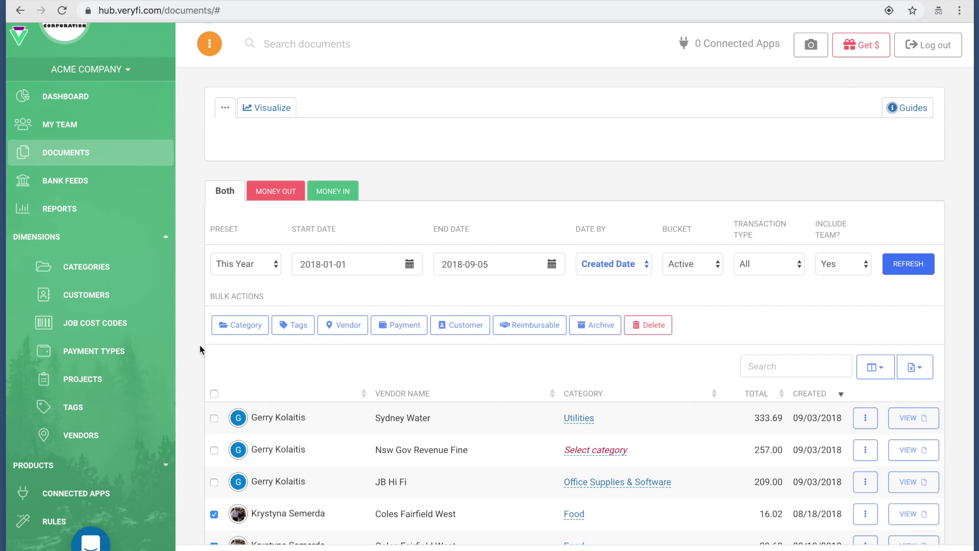
pyautogui.click(56, 467)
pyautogui.scroll(-2, 55, 467)
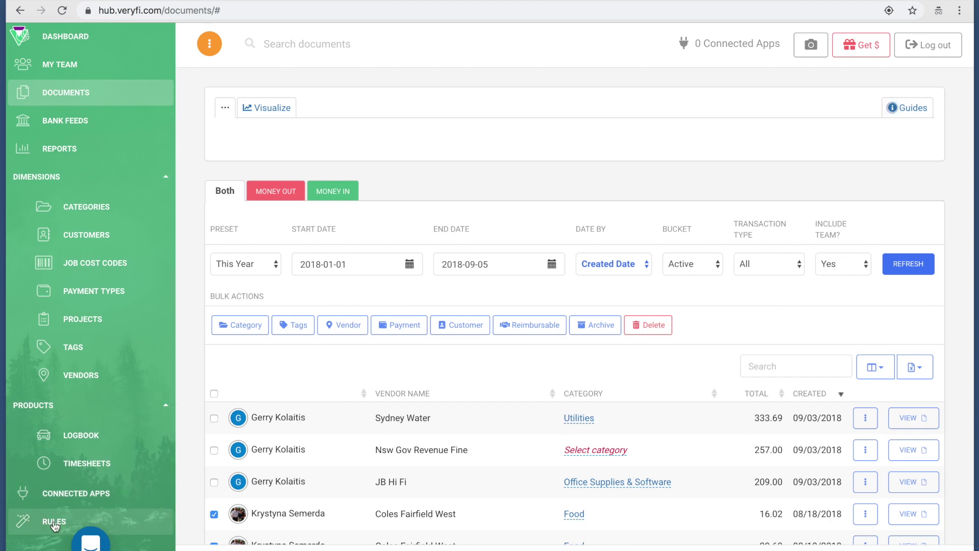
pyautogui.scroll(3, 92, 291)
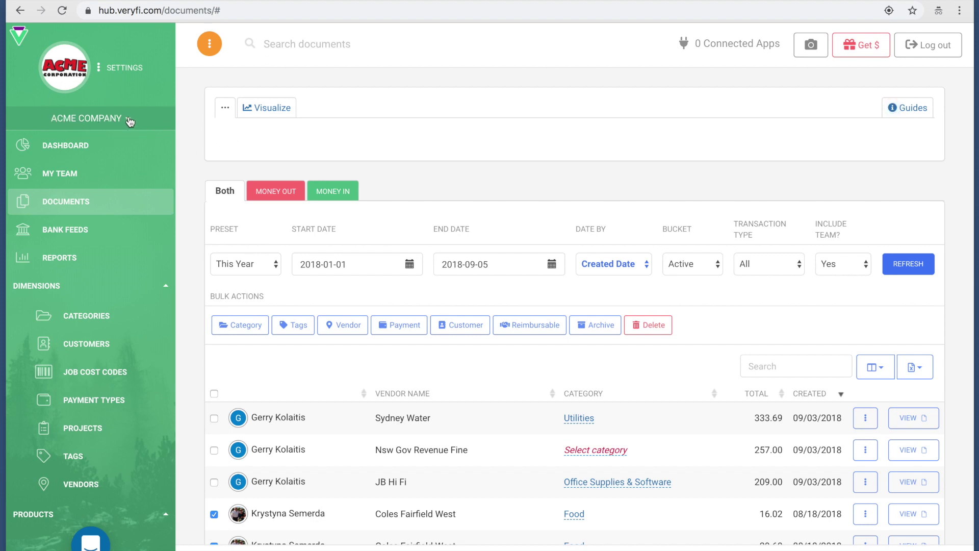
# Step: Switch from ACME Company to the Purpleblue Pty Ltd profile and view its Clients dashboard
pyautogui.click(131, 122)
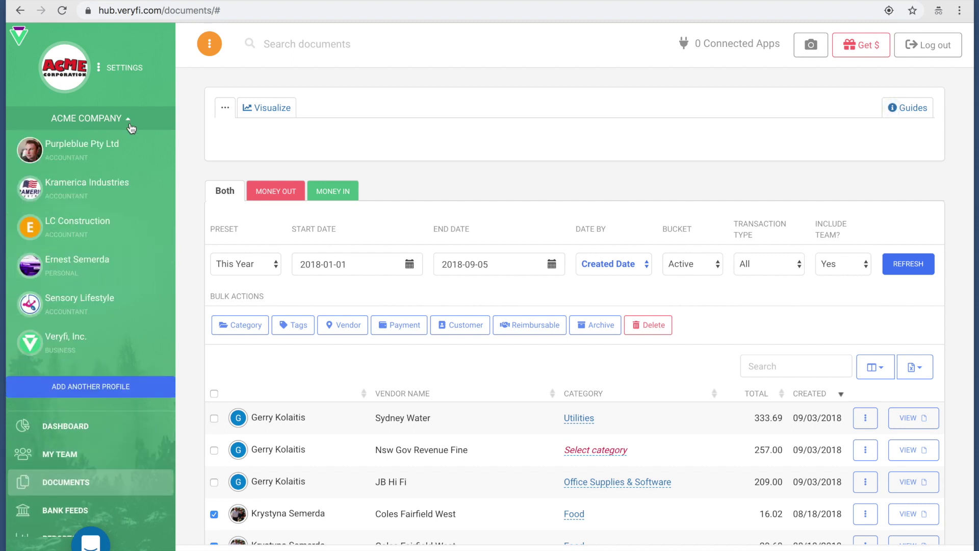
pyautogui.click(106, 147)
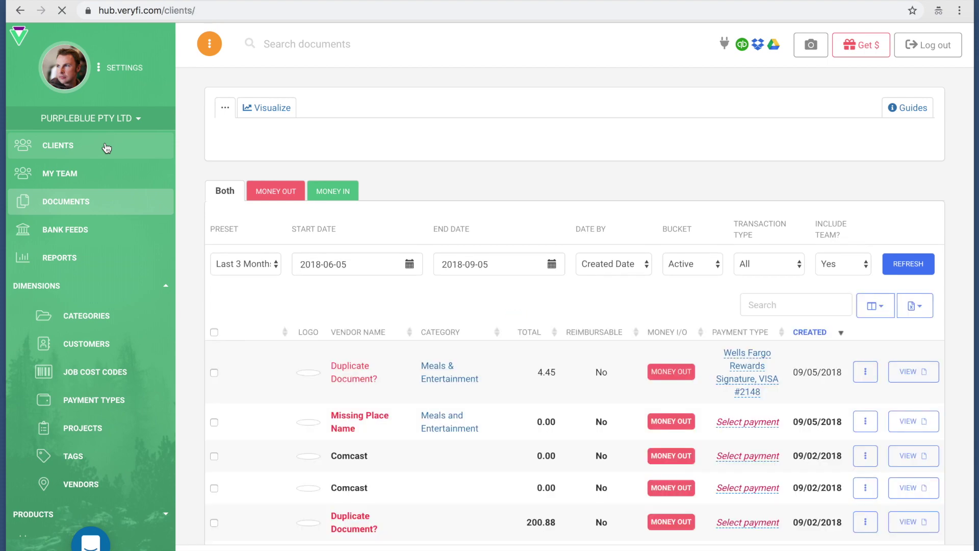
pyautogui.click(106, 148)
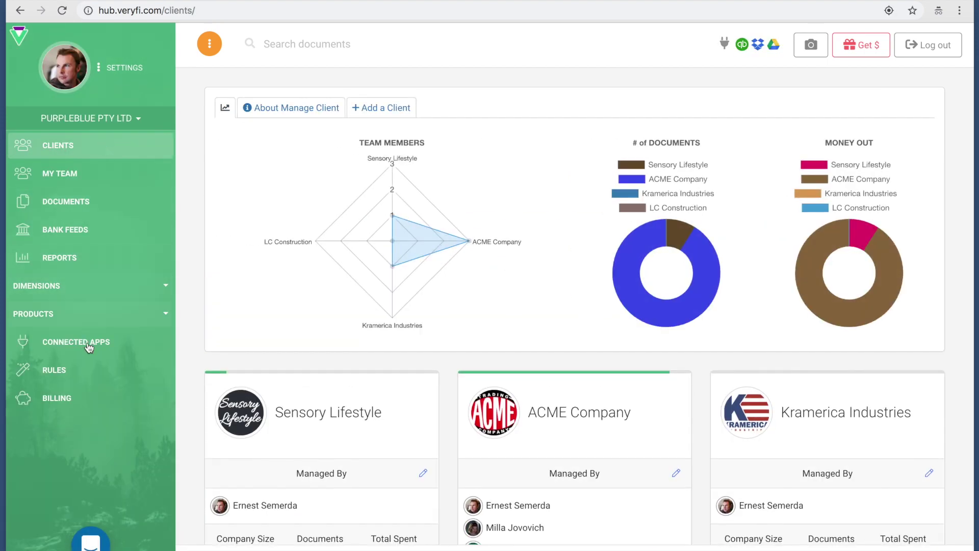
# Step: Expand the Products and Dimensions sidebar sections, then log out of Veryfi Hub
pyautogui.click(79, 314)
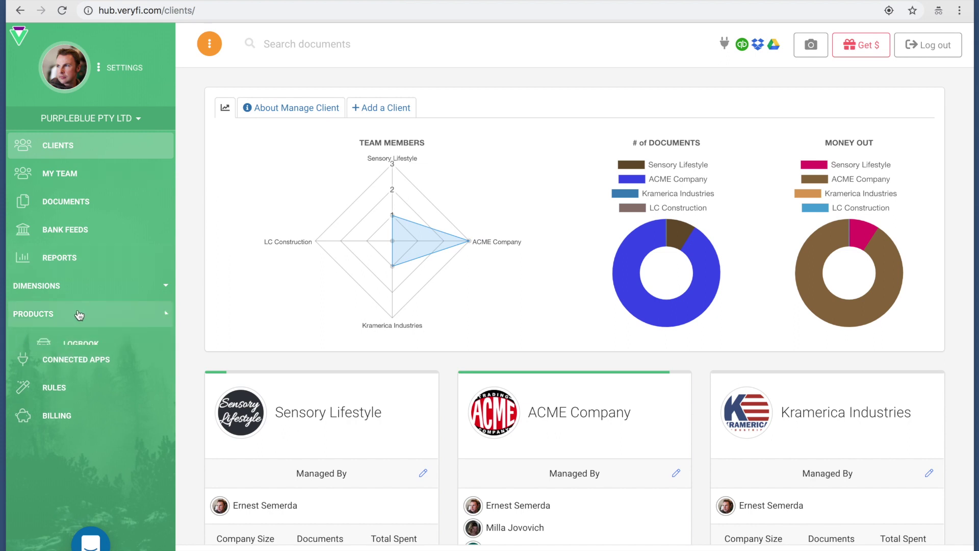
pyautogui.click(85, 285)
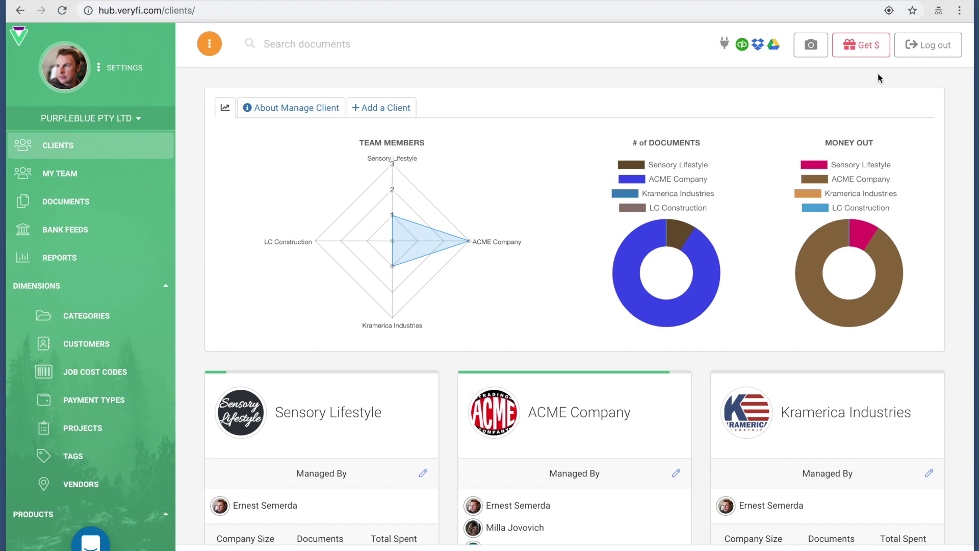
pyautogui.click(936, 51)
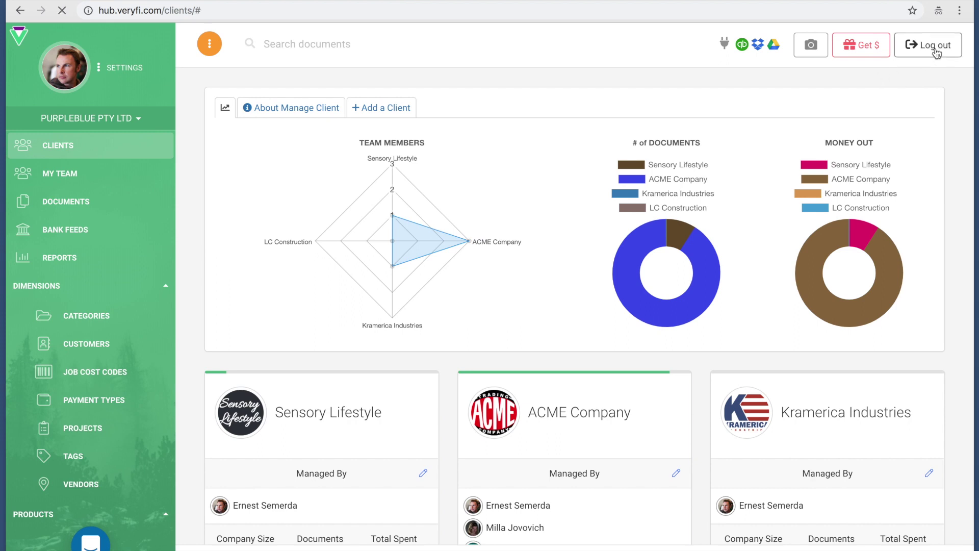